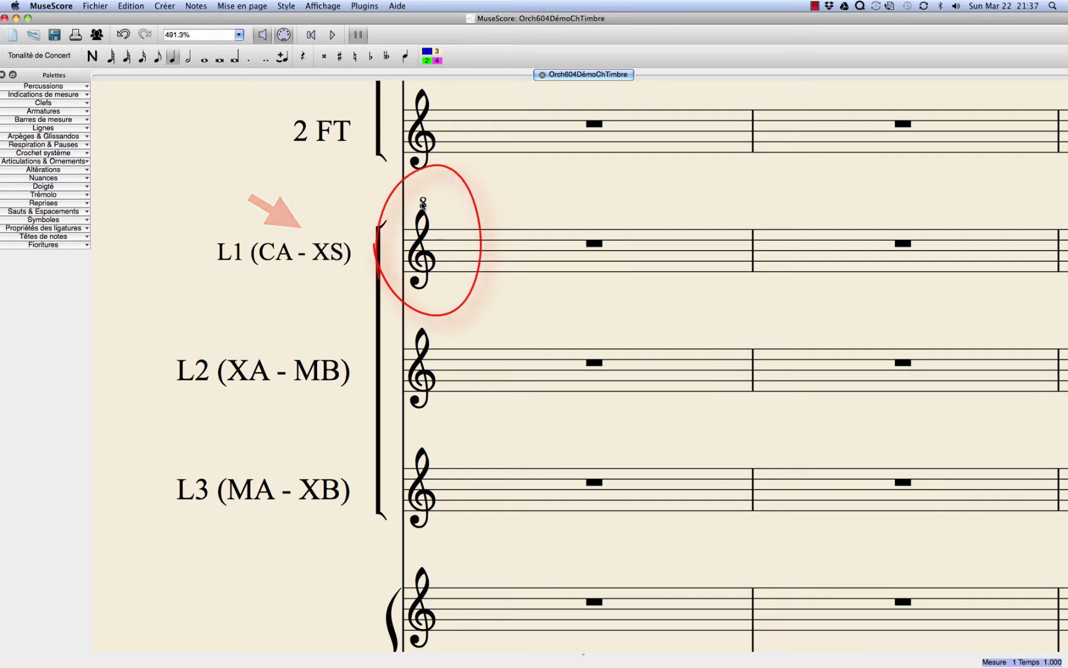
Enter quarter notes C, D and E, starting on middle C's written position, in each of the first two measures of the L1 staff.
{"action": "left_click", "coordinate": [93, 58]}
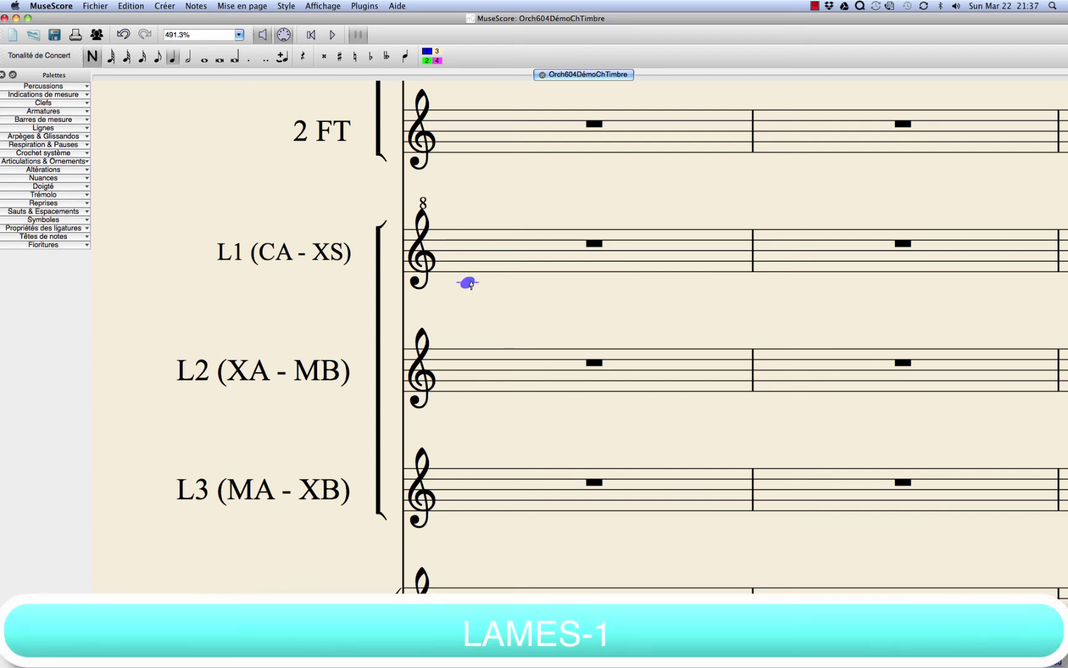
{"action": "left_click", "coordinate": [469, 282]}
{"action": "left_click", "coordinate": [524, 278]}
{"action": "left_click", "coordinate": [615, 276]}
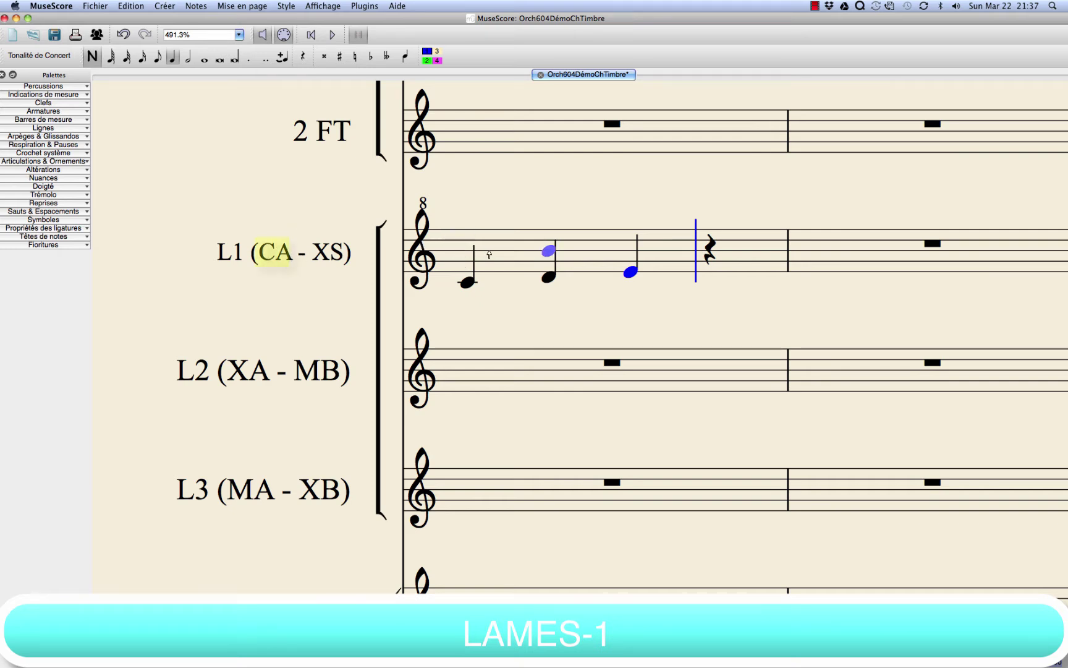
{"action": "left_click", "coordinate": [819, 283]}
{"action": "left_click", "coordinate": [899, 282]}
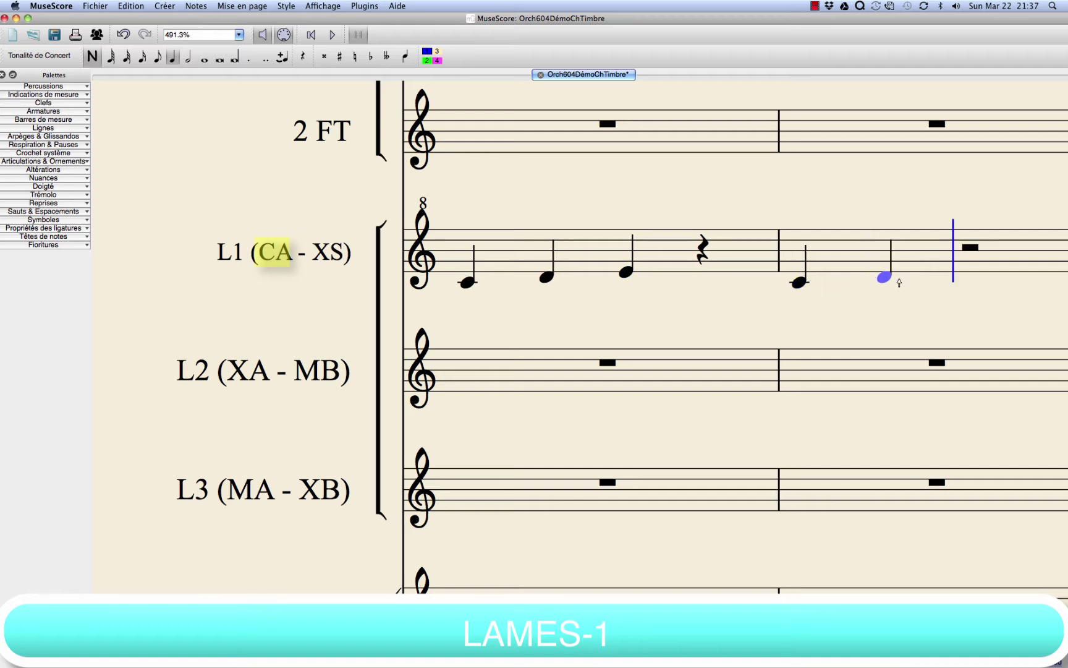
{"action": "left_click", "coordinate": [960, 273]}
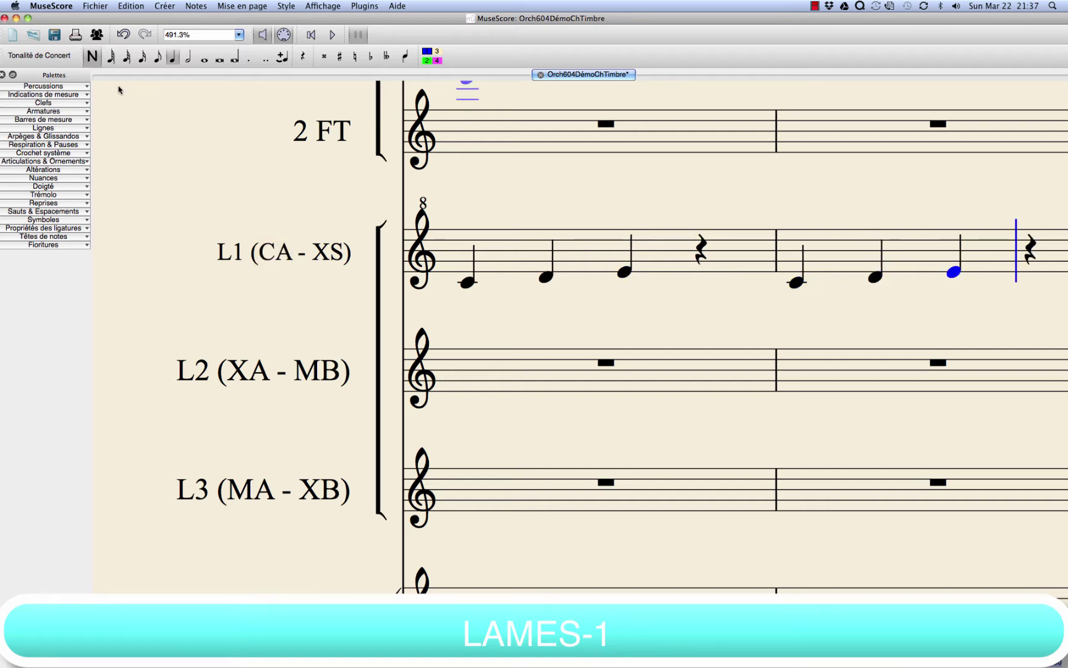
{"action": "left_click", "coordinate": [94, 59]}
Add the staff text "XS" above the first note of the L1 staff.
{"action": "left_click", "coordinate": [469, 284]}
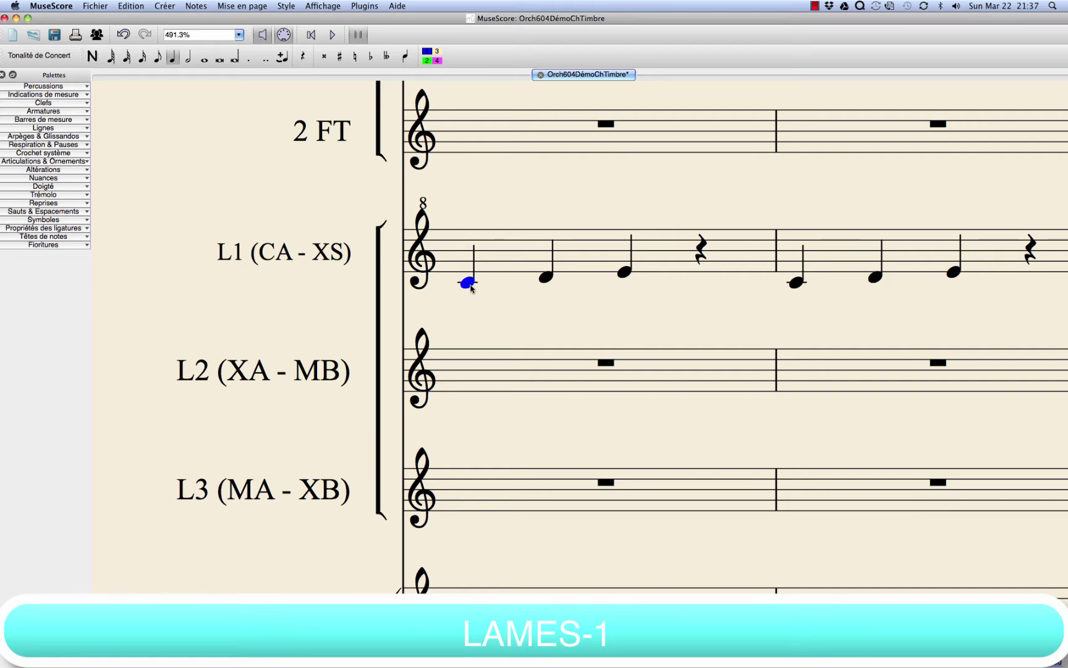
{"action": "key", "text": "n"}
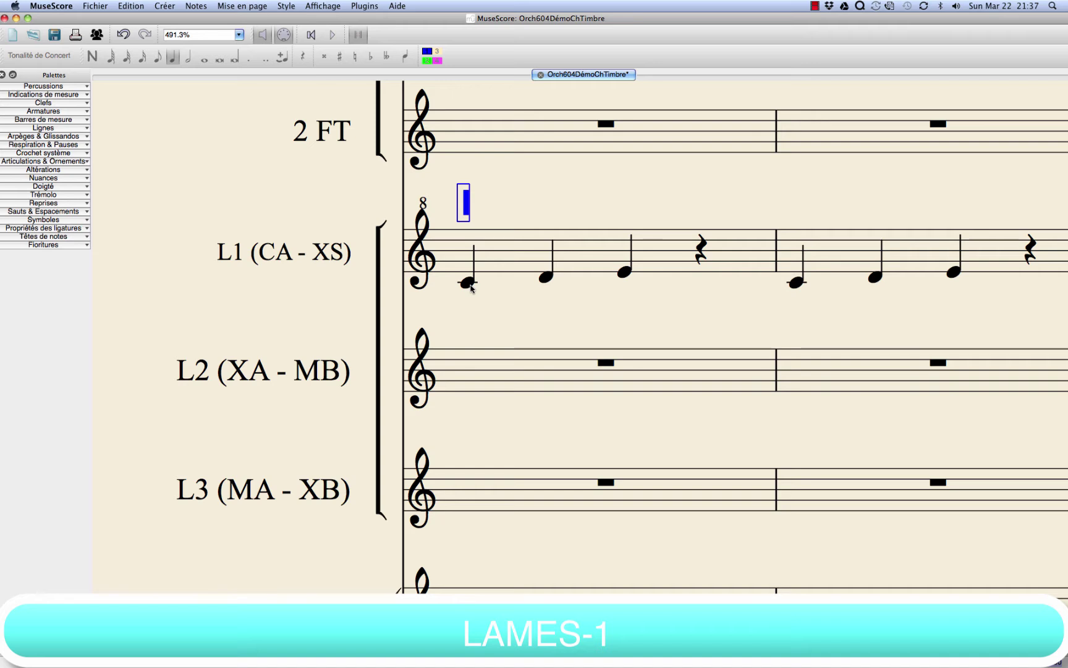
{"action": "type", "text": "XS"}
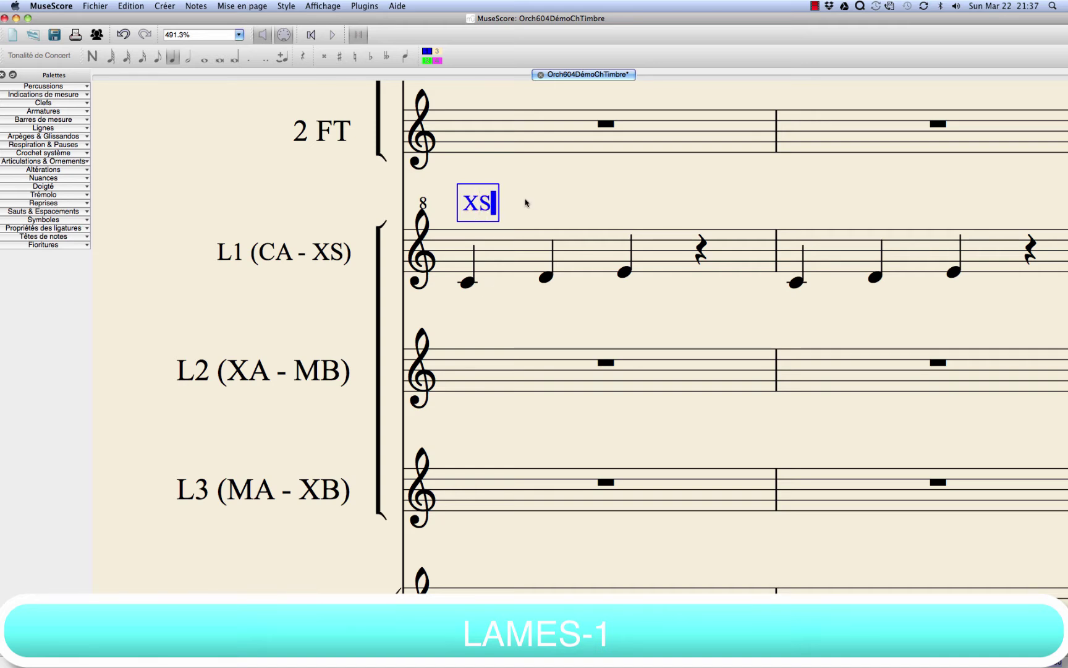
{"action": "key", "text": "Escape"}
Assign the pizzicato channel to the "XS" staff text in its staff text properties.
{"action": "right_click", "coordinate": [477, 204]}
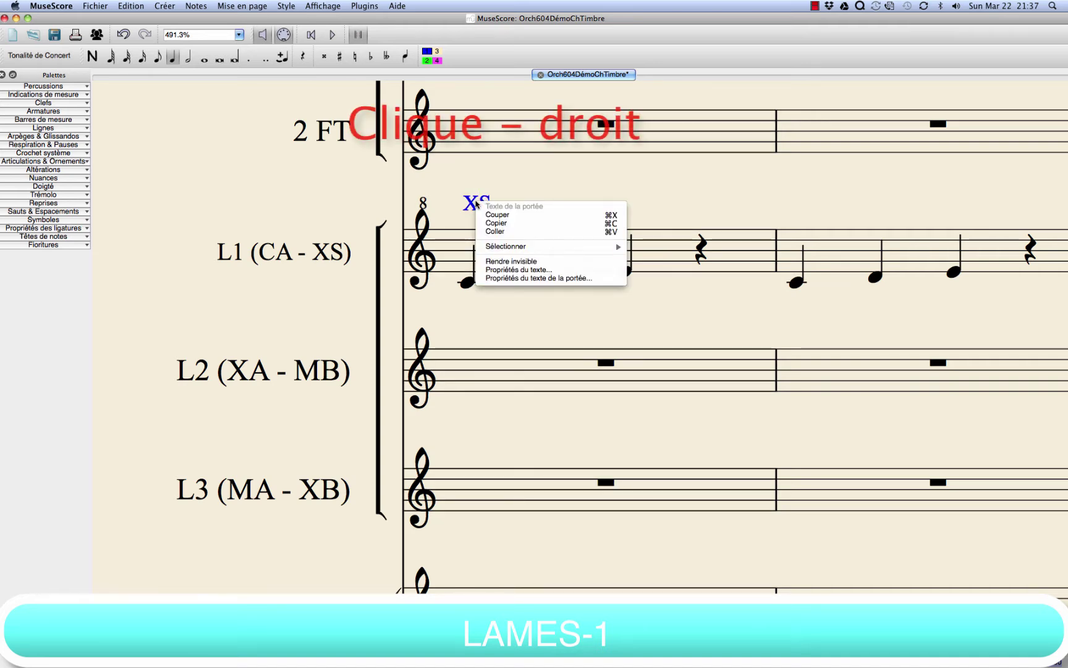
{"action": "left_click", "coordinate": [516, 279]}
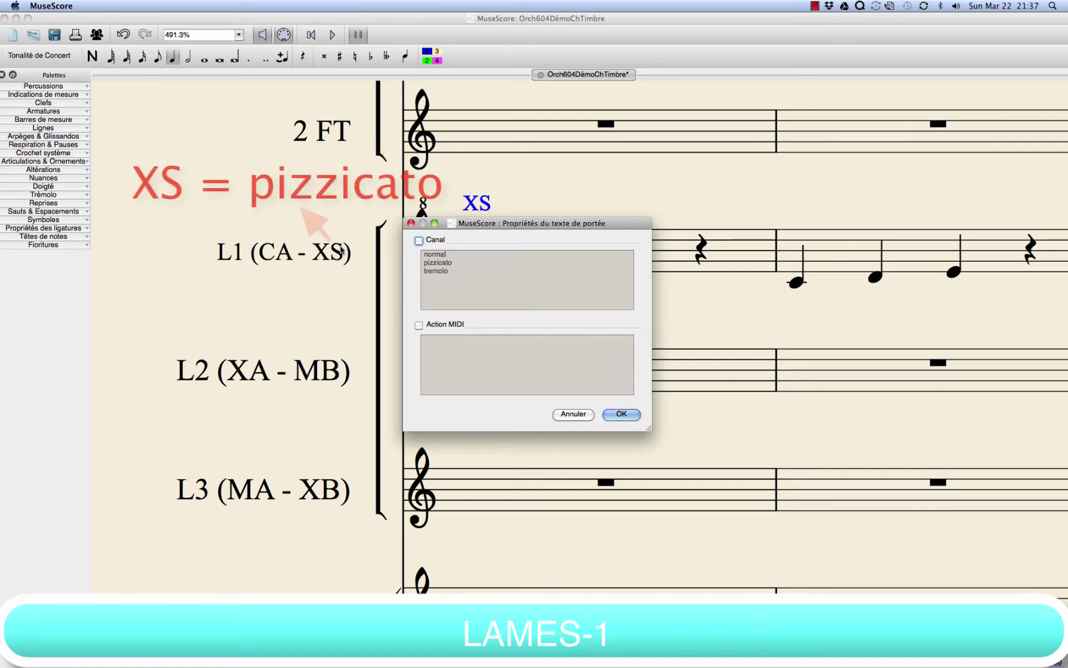
{"action": "left_click", "coordinate": [418, 240]}
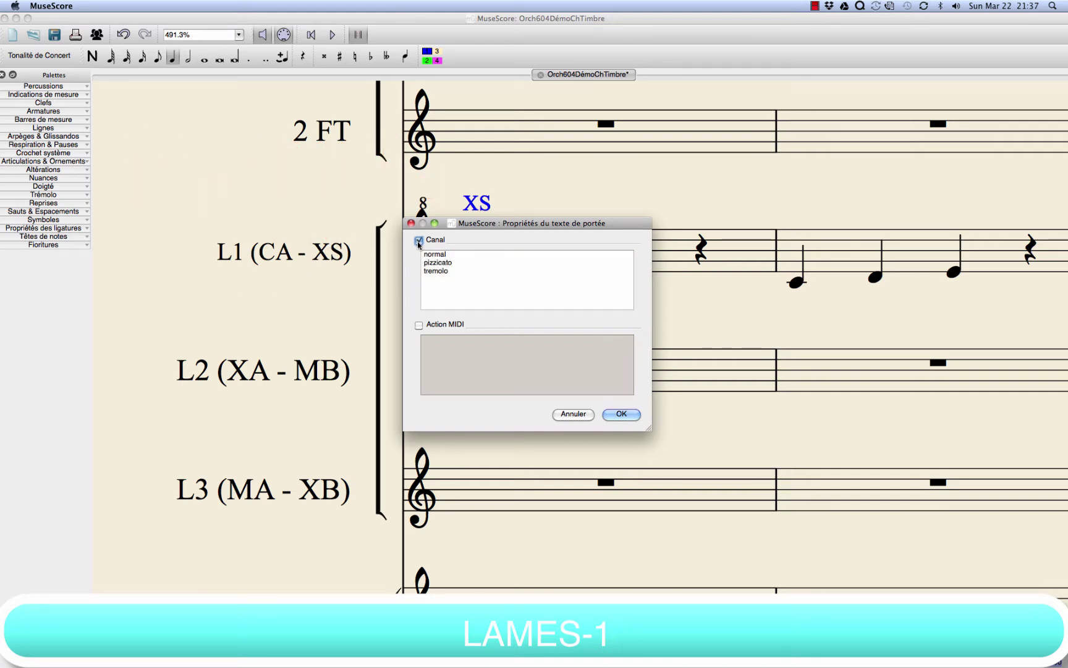
{"action": "left_click", "coordinate": [446, 265]}
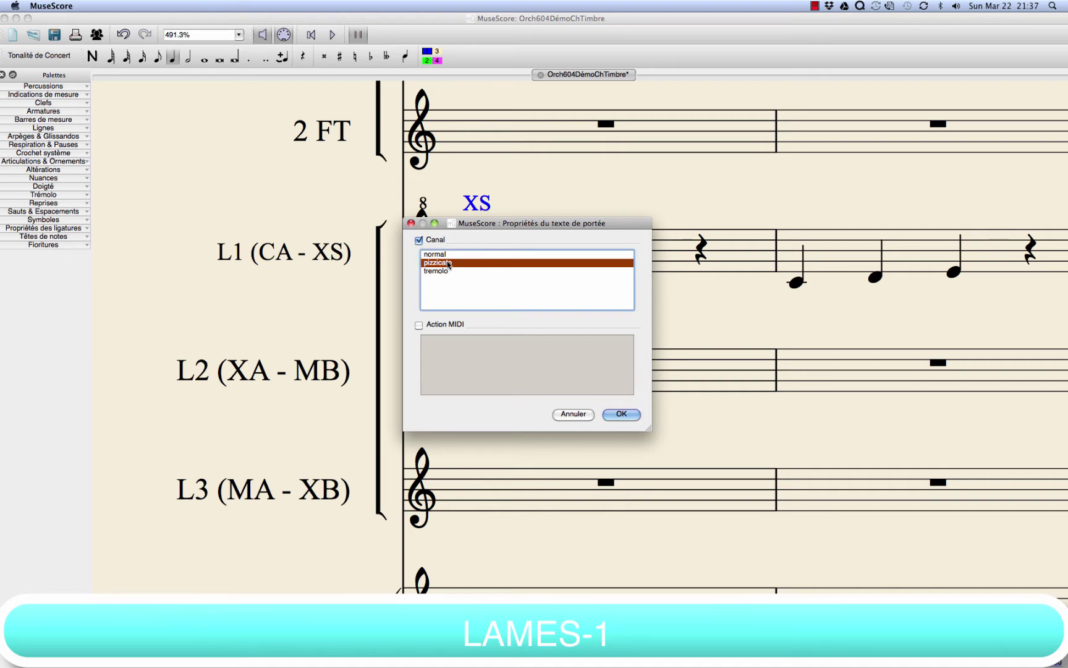
{"action": "left_click", "coordinate": [621, 414]}
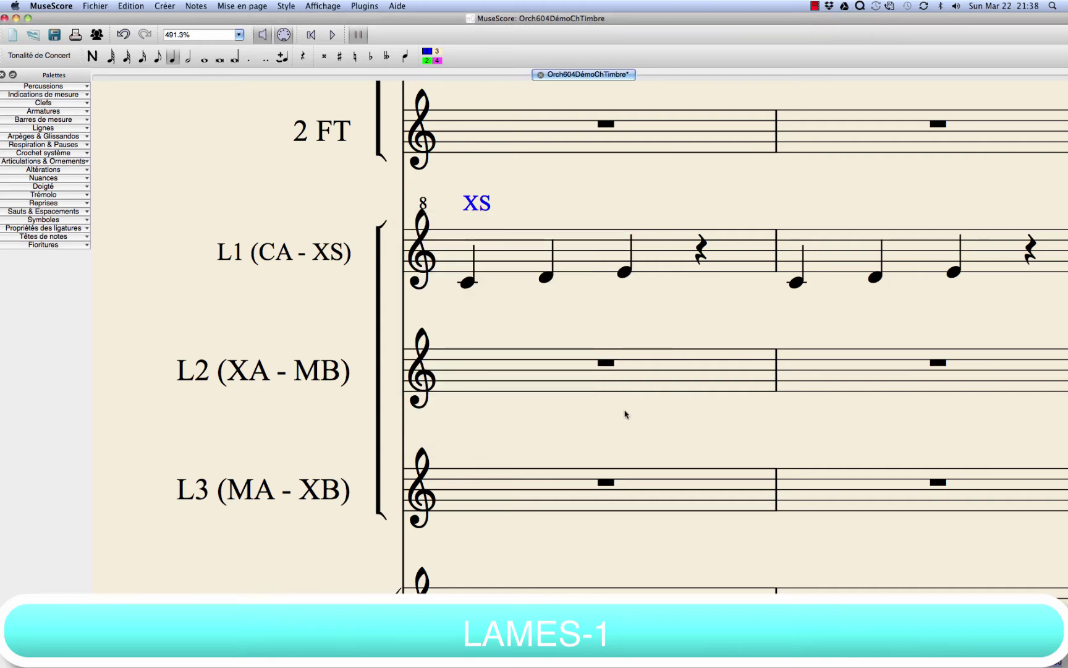
Play back the L1 staff from its first note to hear the XS timbre.
{"action": "left_click", "coordinate": [468, 283]}
{"action": "key", "text": "space"}
{"action": "key", "text": "space"}
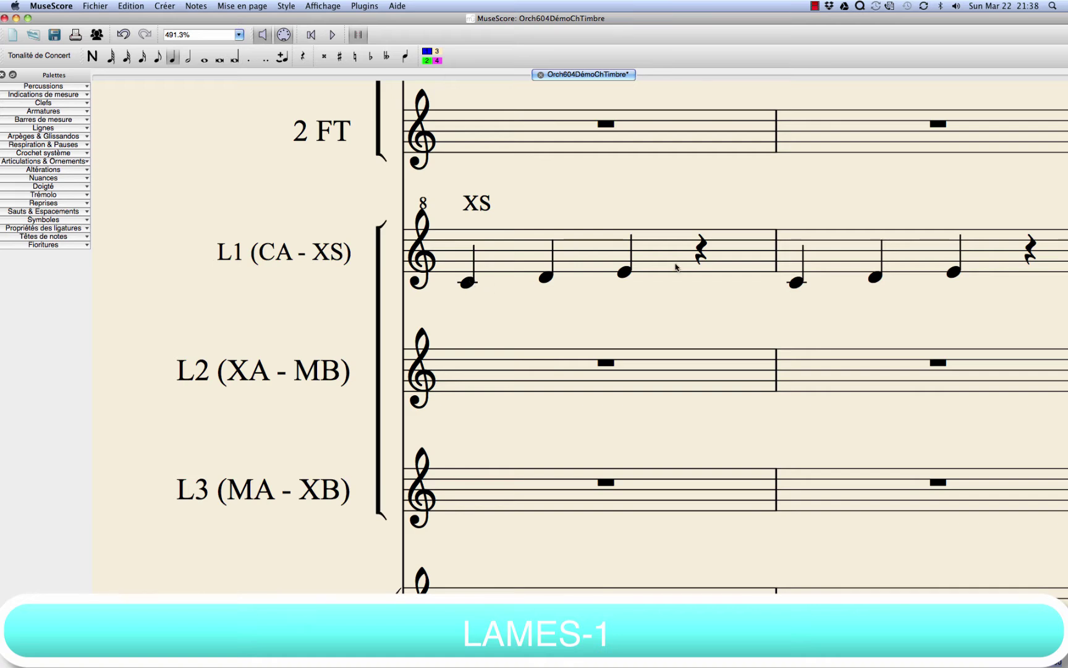
Add the staff text "CA" above the first note of the L1 staff's second measure.
{"action": "left_click", "coordinate": [796, 284]}
{"action": "type", "text": "n"}
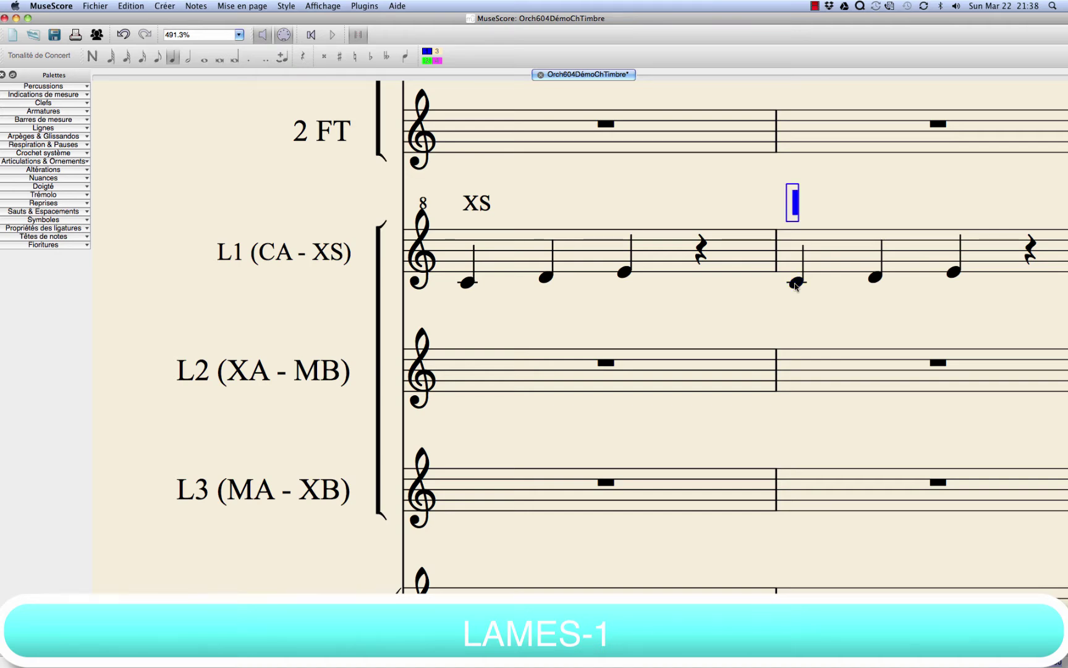
{"action": "type", "text": "CA"}
{"action": "key", "text": "Escape"}
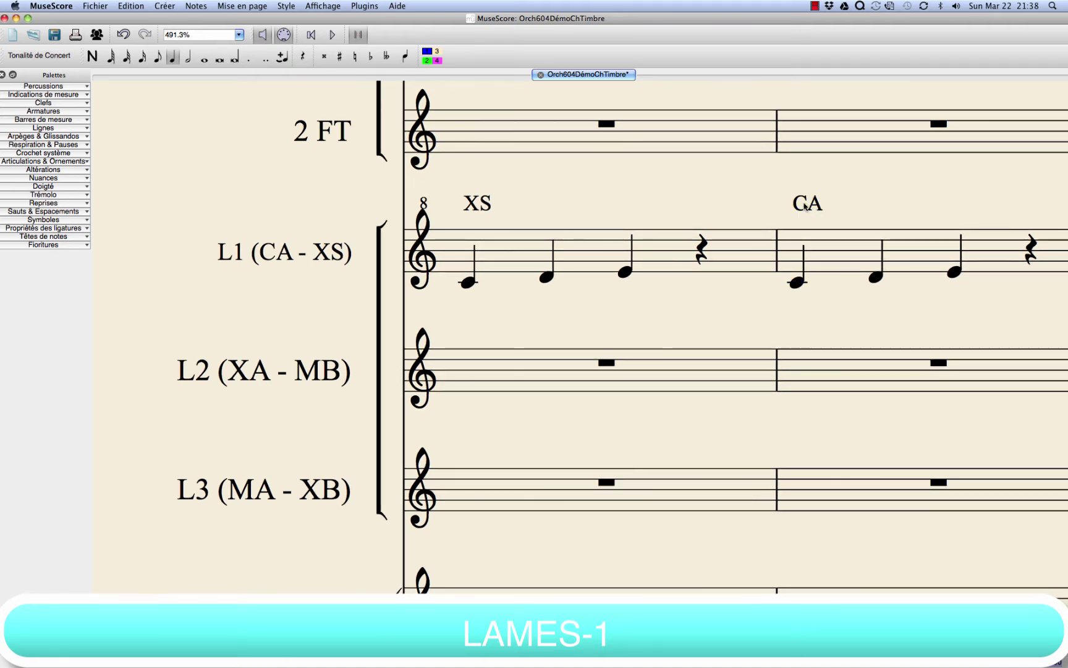
Assign the normal channel to the "CA" staff text in its staff text properties.
{"action": "right_click", "coordinate": [805, 207]}
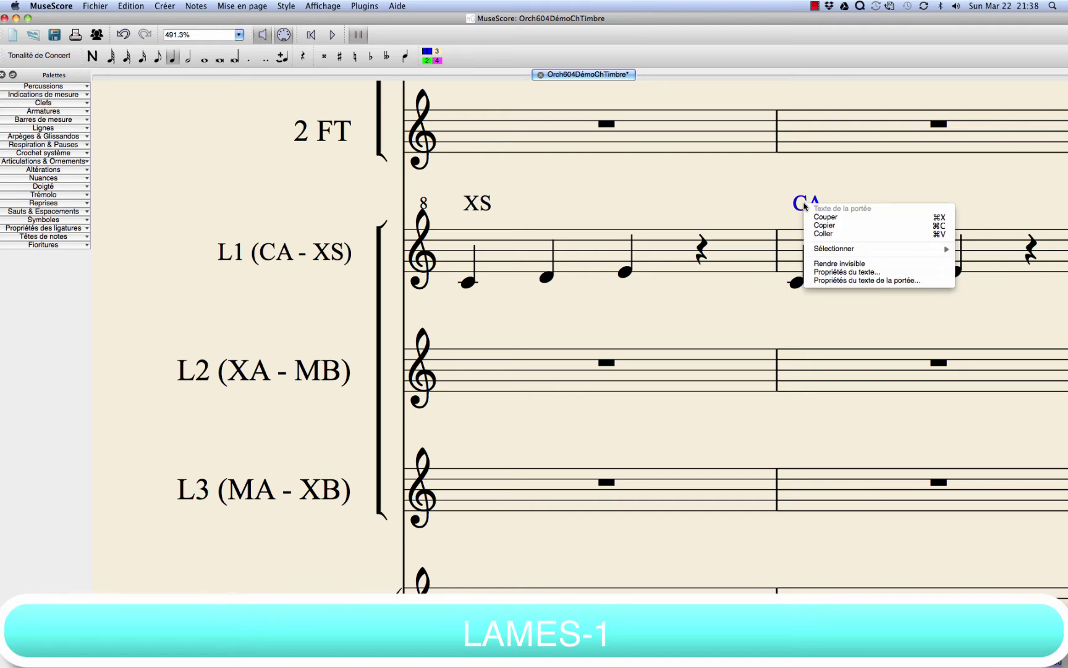
{"action": "left_click", "coordinate": [839, 282]}
{"action": "left_click", "coordinate": [431, 241]}
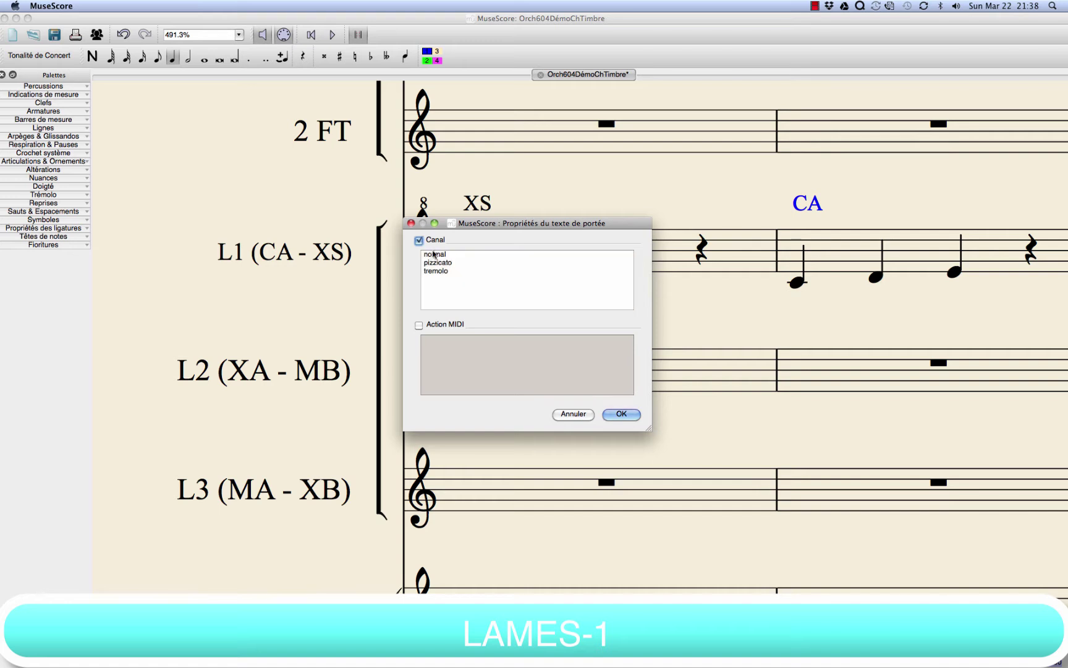
{"action": "left_click", "coordinate": [435, 254]}
{"action": "left_click", "coordinate": [620, 414]}
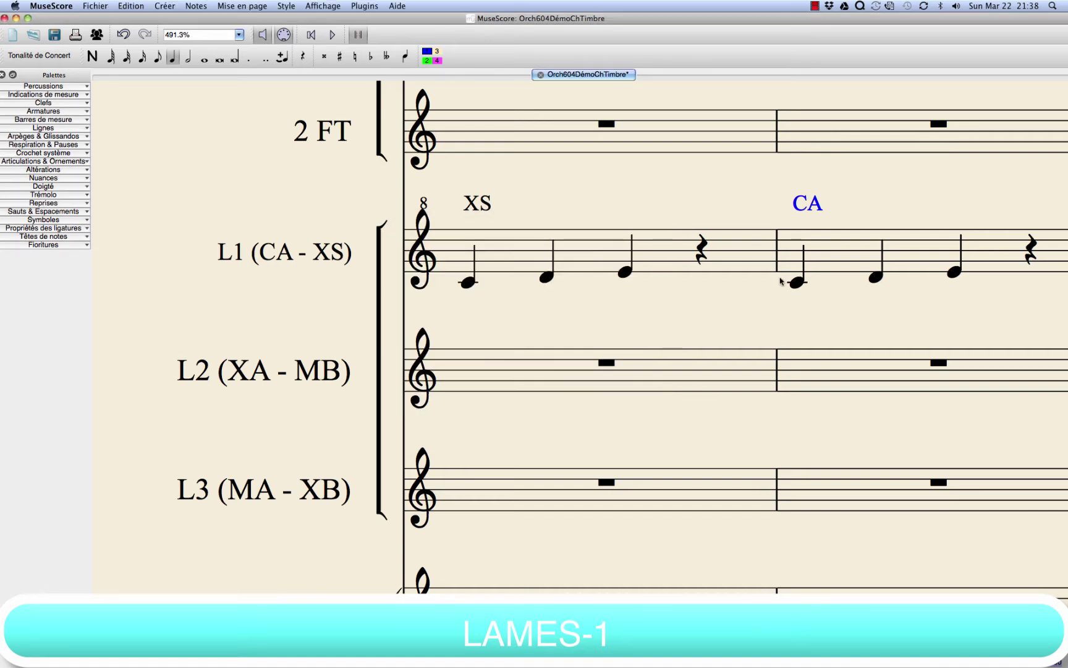
Play back the L1 staff from the CA measure and again from the first note to compare the two timbres.
{"action": "left_click", "coordinate": [798, 283]}
{"action": "key", "text": "space"}
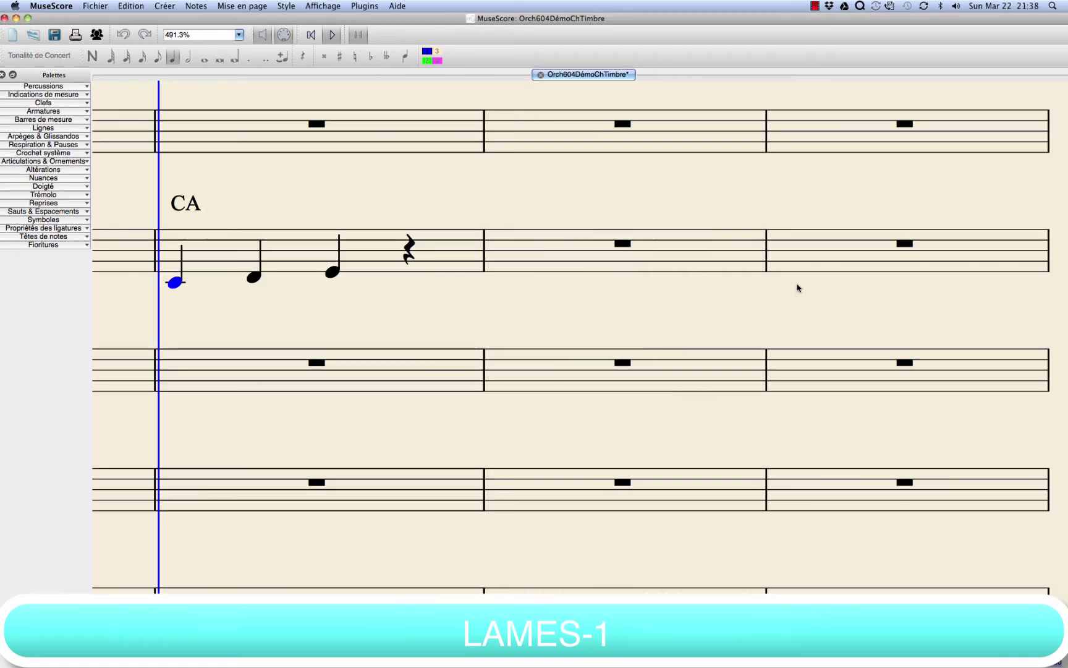
{"action": "key", "text": "space"}
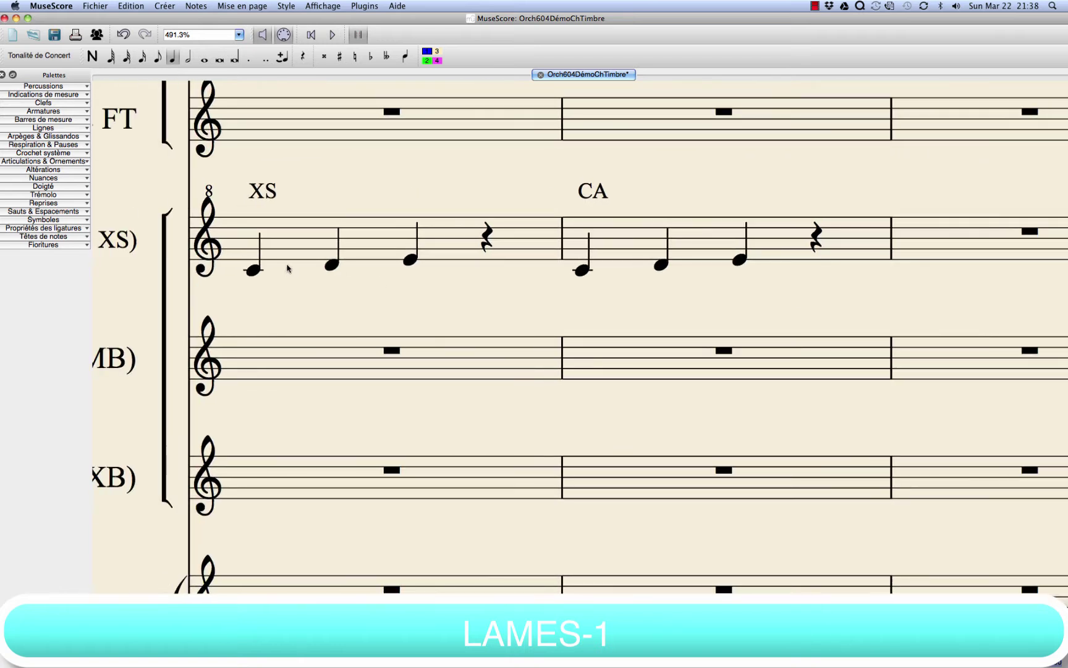
{"action": "left_click", "coordinate": [253, 272]}
{"action": "key", "text": "space"}
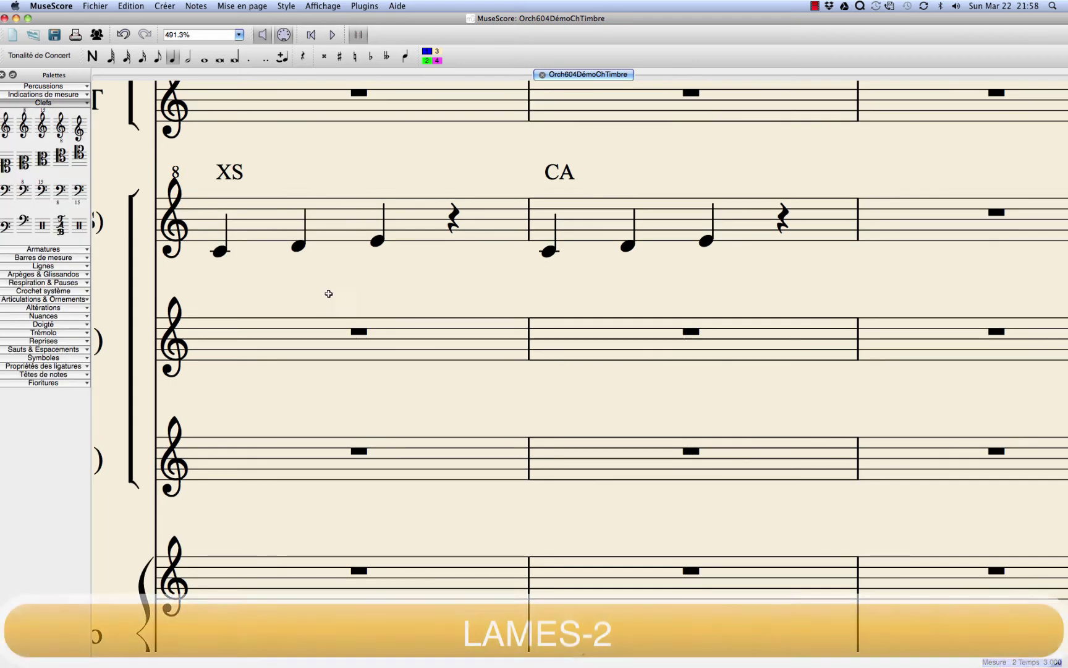
Enter quarter notes C, D and E in the third measure of the L2 staff.
{"action": "mouse_move", "coordinate": [329, 293]}
{"action": "left_mouse_down"}
{"action": "mouse_move", "coordinate": [441, 298]}
{"action": "mouse_move", "coordinate": [585, 251]}
{"action": "left_mouse_up"}
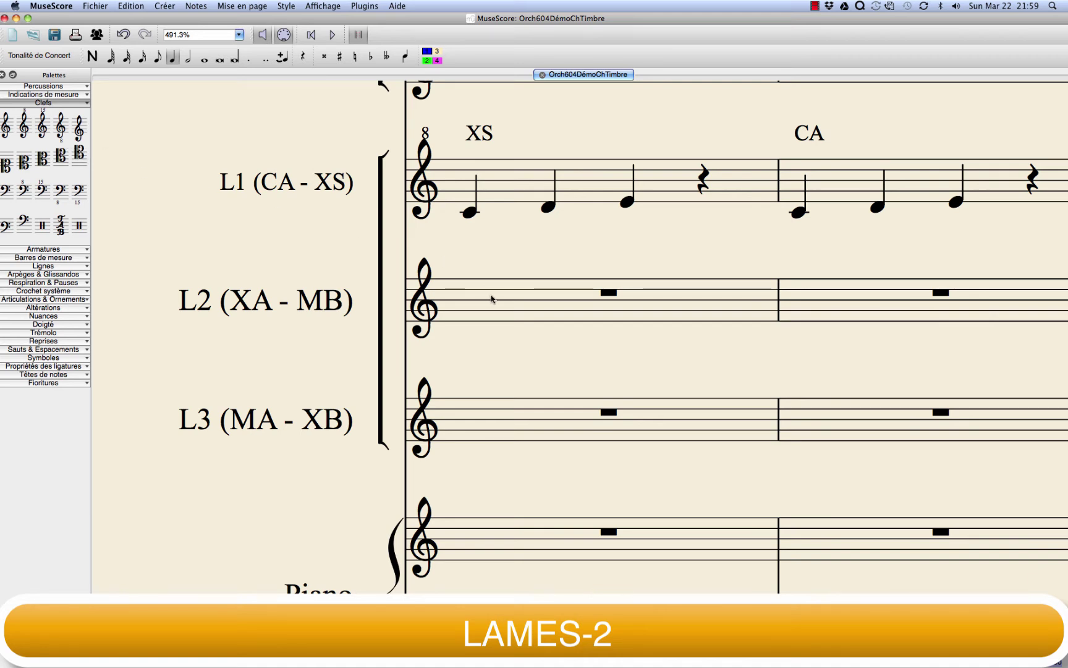
{"action": "left_click_drag", "start_coordinate": [550, 244], "coordinate": [515, 244]}
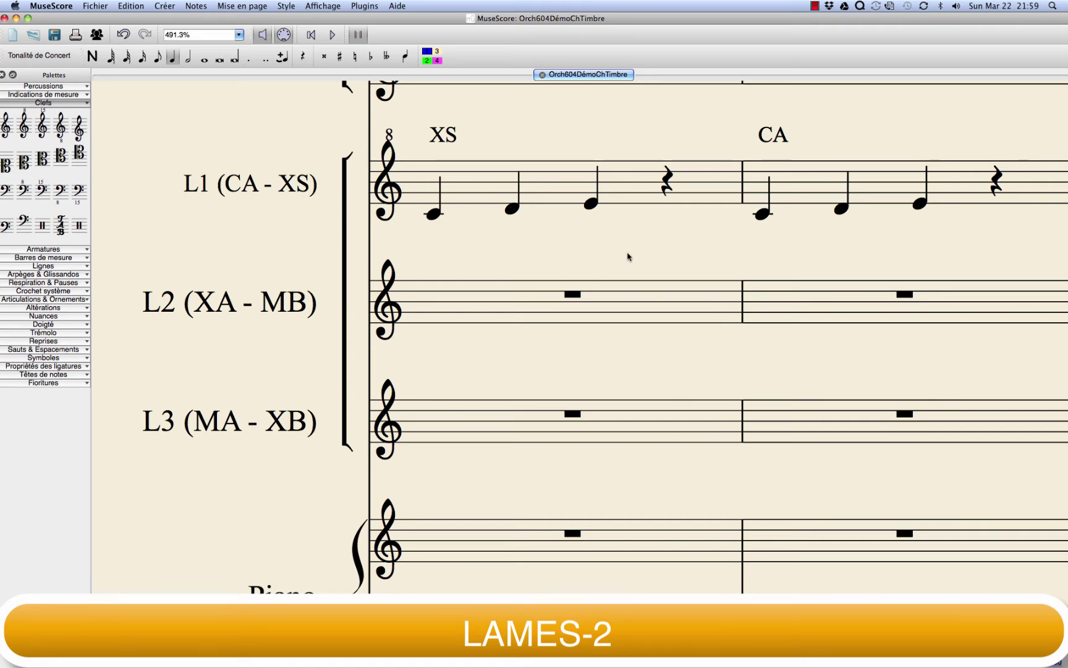
{"action": "scroll", "coordinate": [628, 256], "scroll_direction": "right", "scroll_amount": 10}
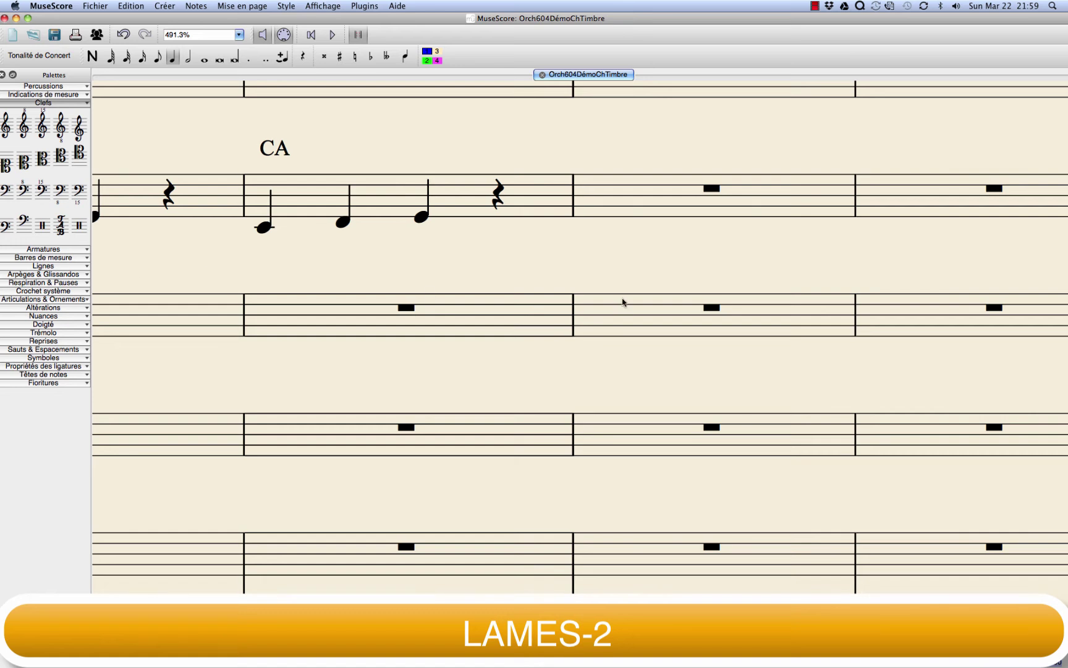
{"action": "scroll", "coordinate": [622, 302], "scroll_direction": "left", "scroll_amount": 3}
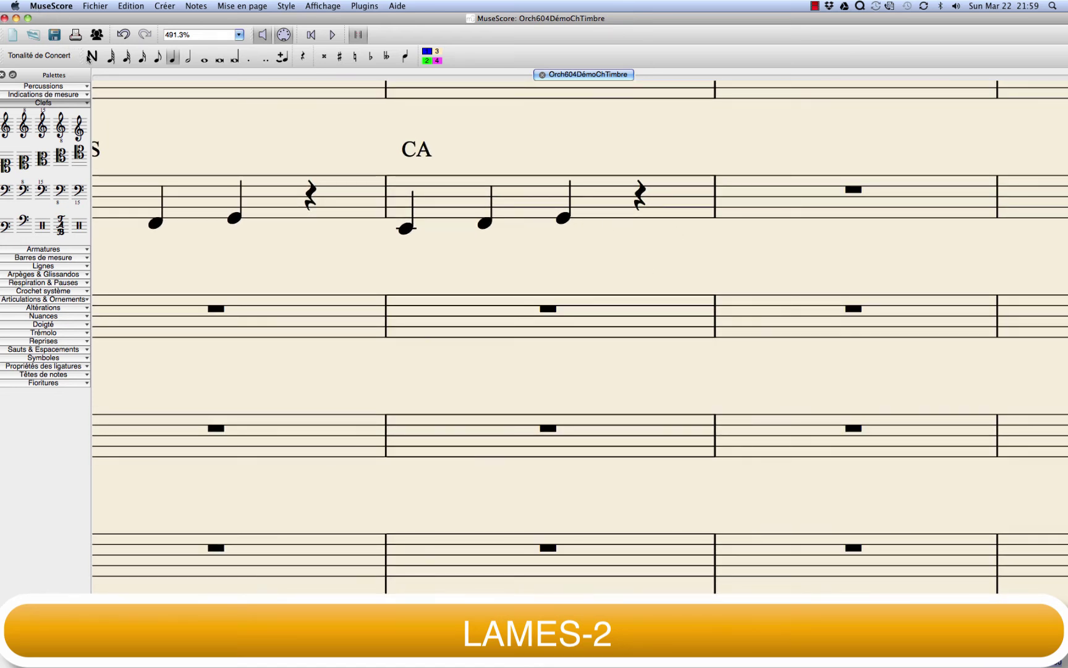
{"action": "left_click", "coordinate": [91, 57]}
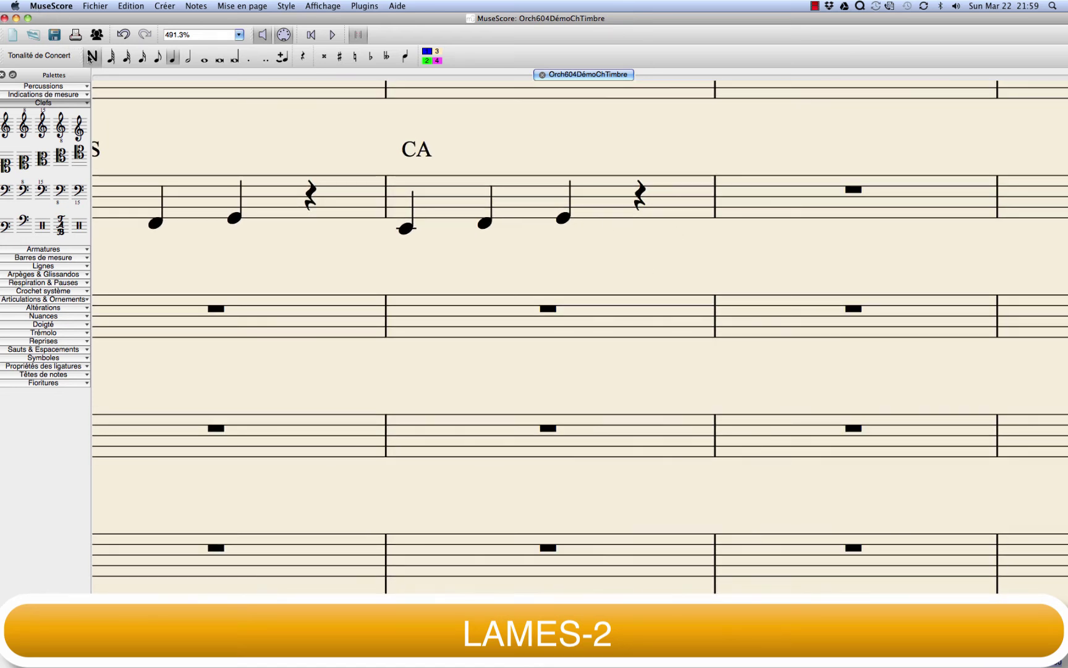
{"action": "left_click", "coordinate": [778, 350]}
{"action": "left_click", "coordinate": [797, 342]}
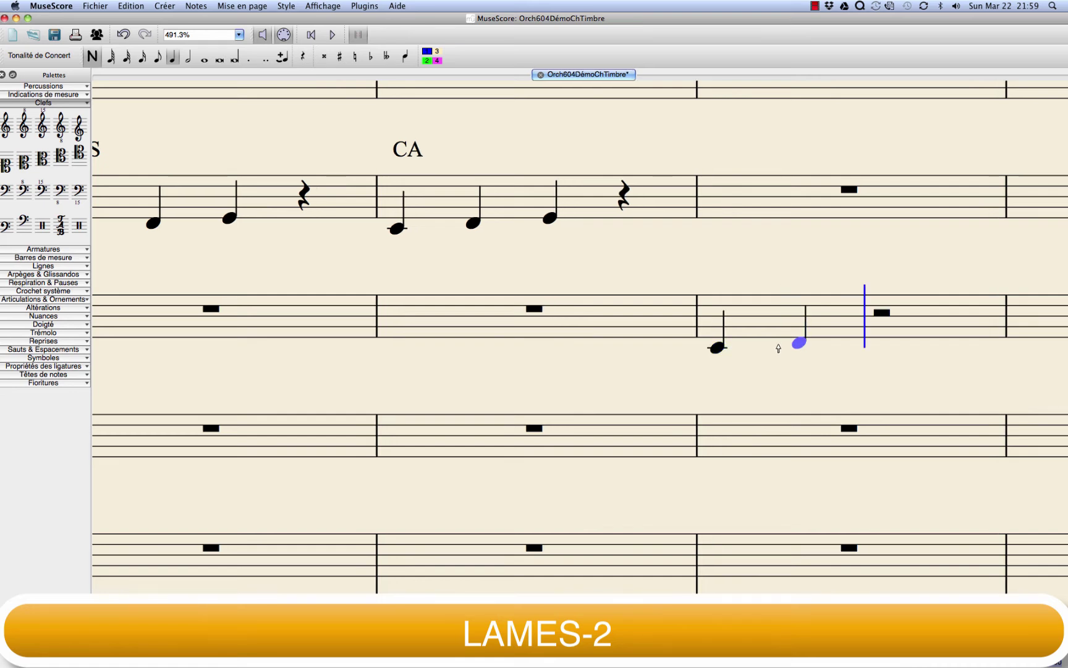
{"action": "left_click", "coordinate": [863, 338]}
{"action": "key", "text": "Escape"}
{"action": "key", "text": "Escape"}
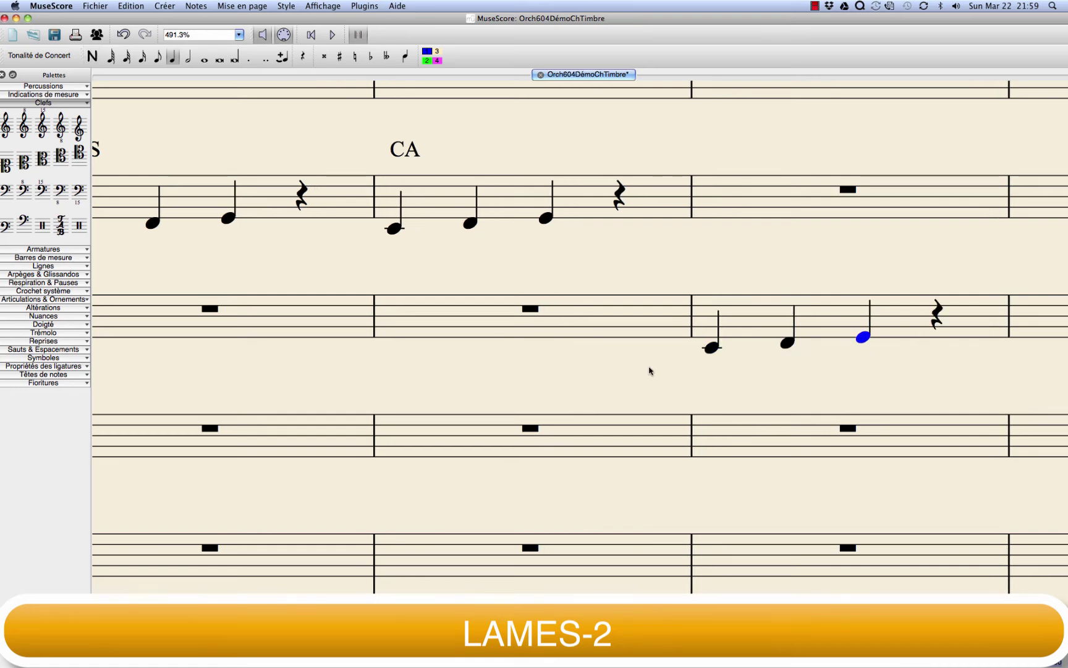
Place a treble clef with an 8 below it on the first note of the L2 staff's third measure.
{"action": "left_click_drag", "start_coordinate": [460, 369], "coordinate": [808, 362]}
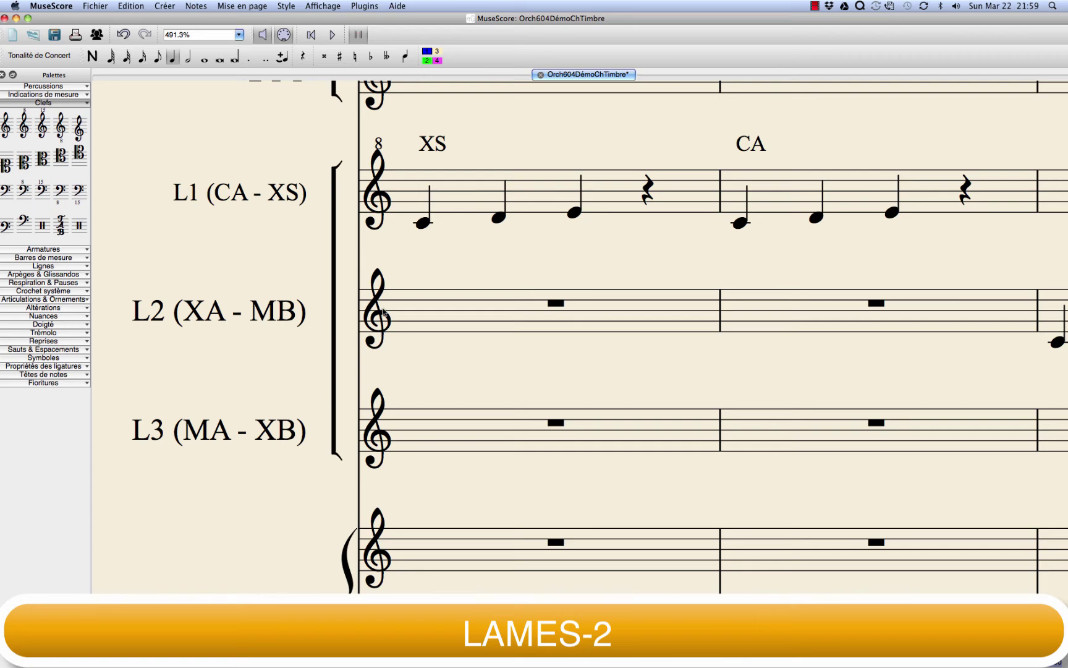
{"action": "left_click_drag", "start_coordinate": [544, 365], "coordinate": [124, 360]}
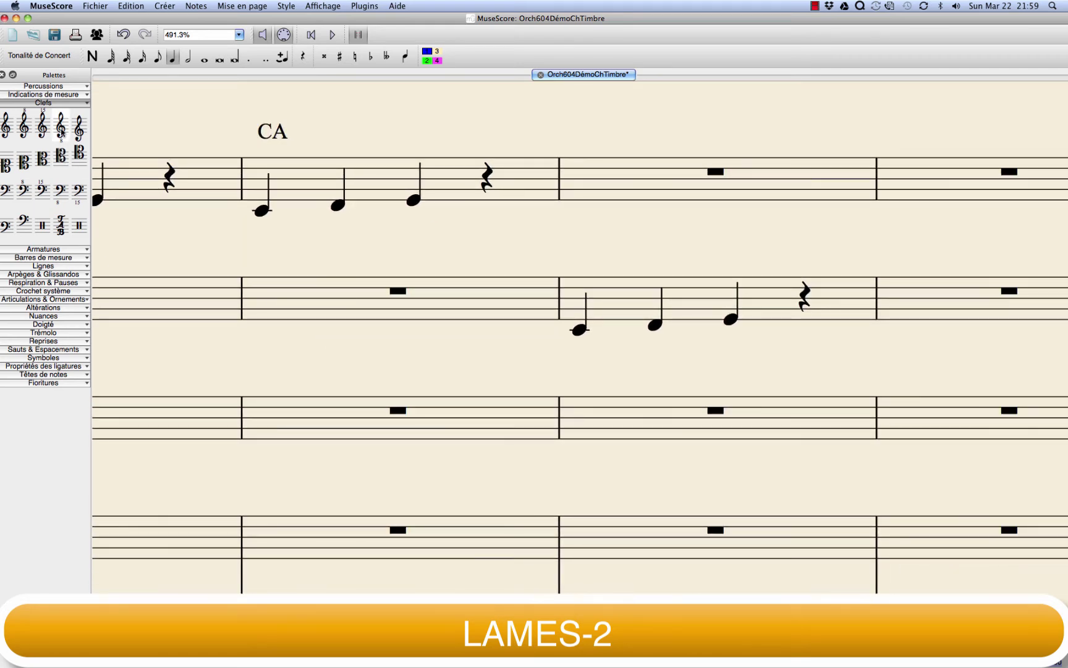
{"action": "left_click_drag", "start_coordinate": [61, 128], "coordinate": [580, 330]}
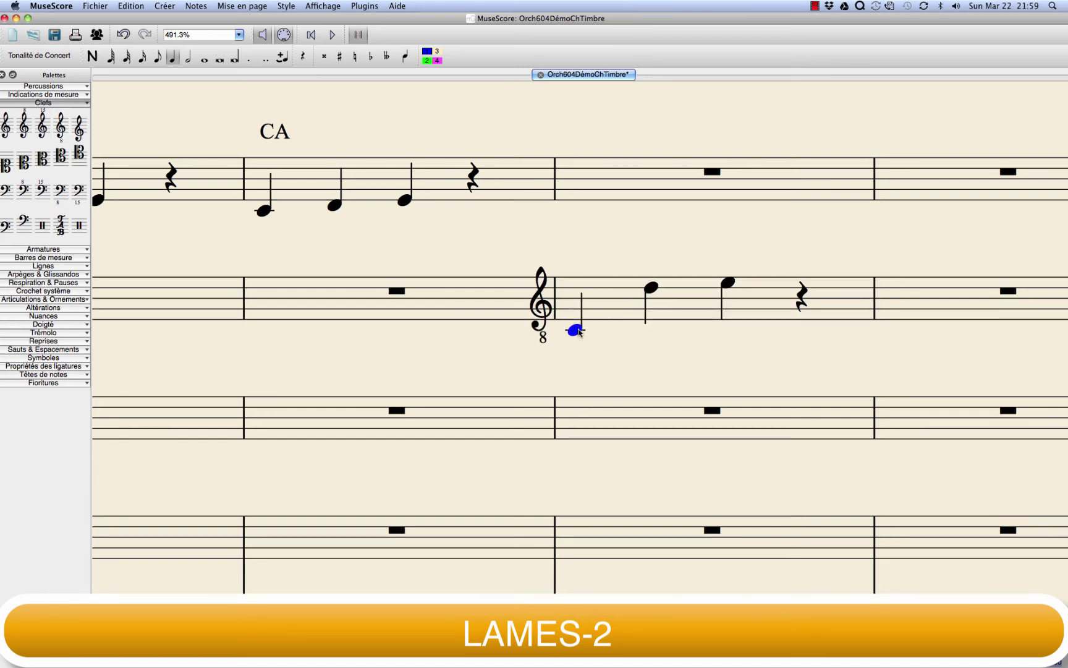
Lower the second and third notes of the L2 staff's third measure by an octave to the low D and E.
{"action": "left_click", "coordinate": [646, 293]}
{"action": "left_click_drag", "start_coordinate": [647, 294], "coordinate": [656, 329]}
{"action": "left_click_drag", "start_coordinate": [731, 284], "coordinate": [733, 323]}
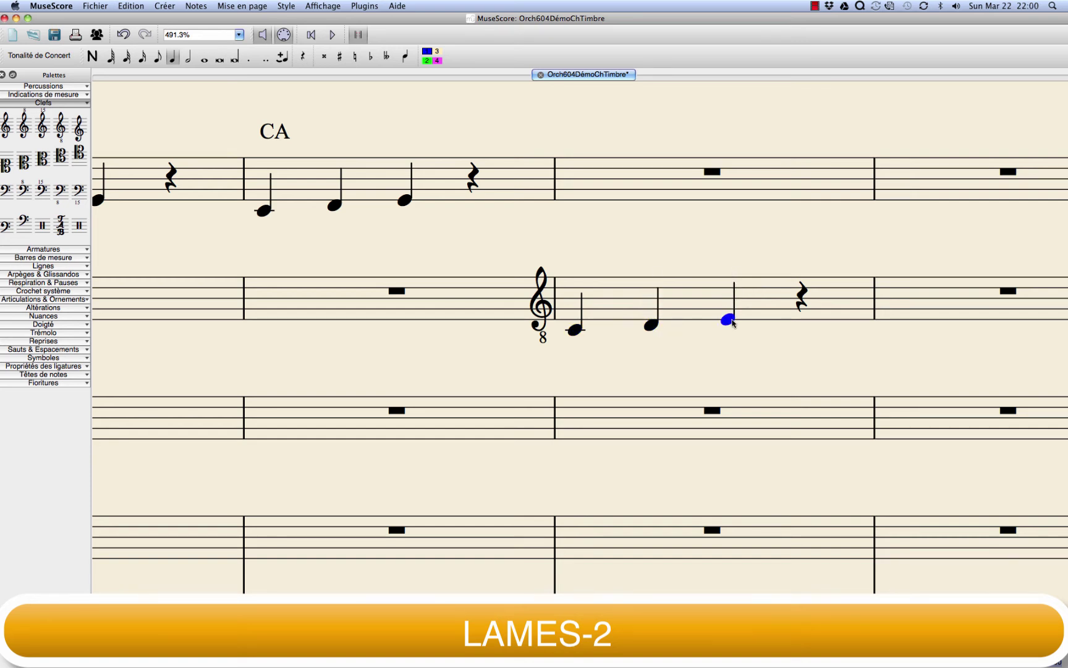
Add the staff text "MB" above the first note of the L2 staff's third measure.
{"action": "left_click", "coordinate": [573, 333]}
{"action": "key", "text": "super+t"}
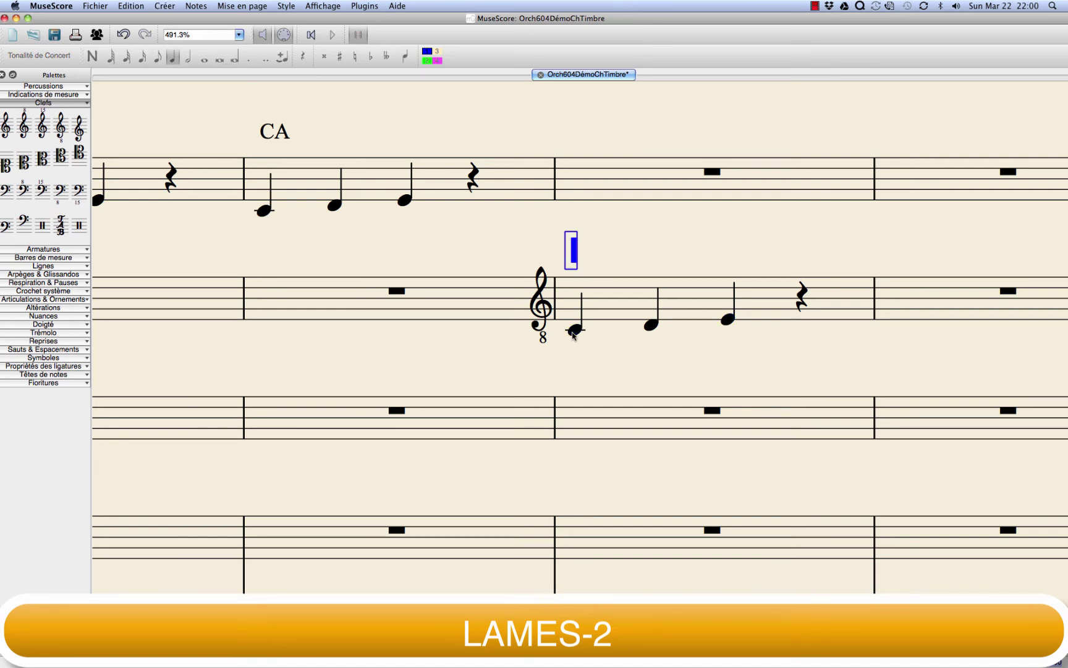
{"action": "type", "text": "MB"}
{"action": "key", "text": "Escape"}
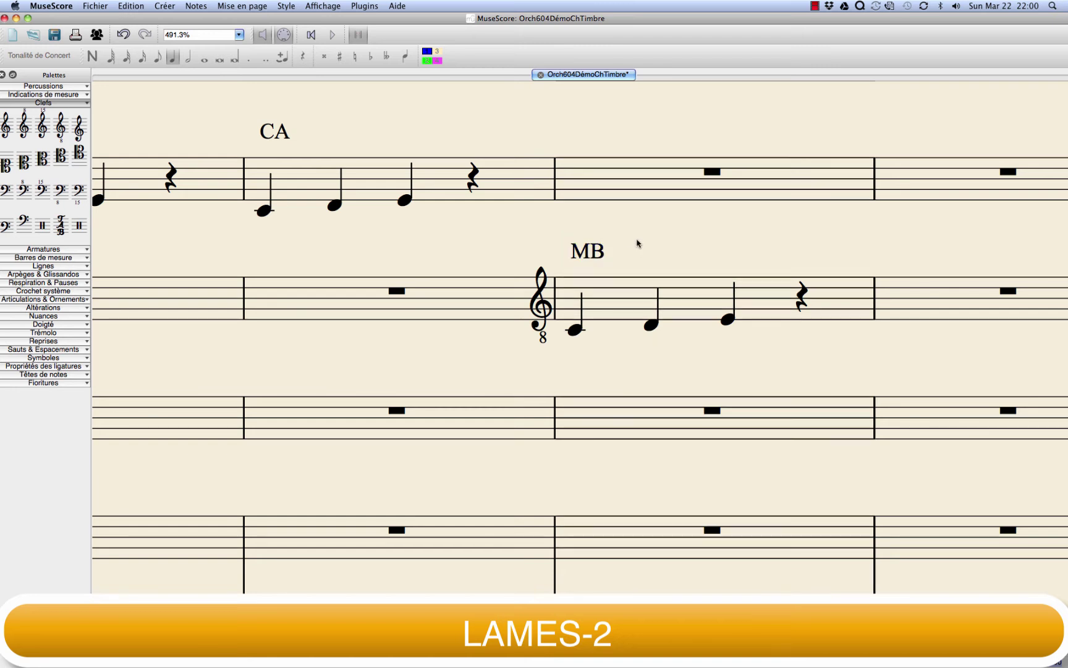
Link the "MB" staff text in the L2 staff's third measure to the pizzicato channel.
{"action": "right_click", "coordinate": [585, 252]}
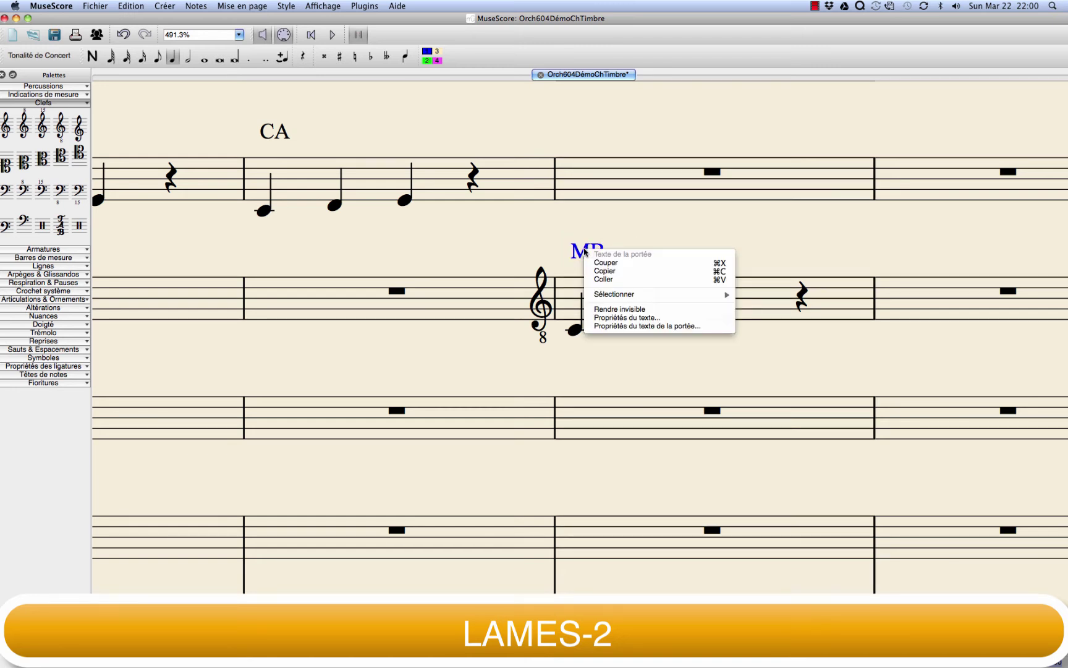
{"action": "left_click", "coordinate": [617, 326]}
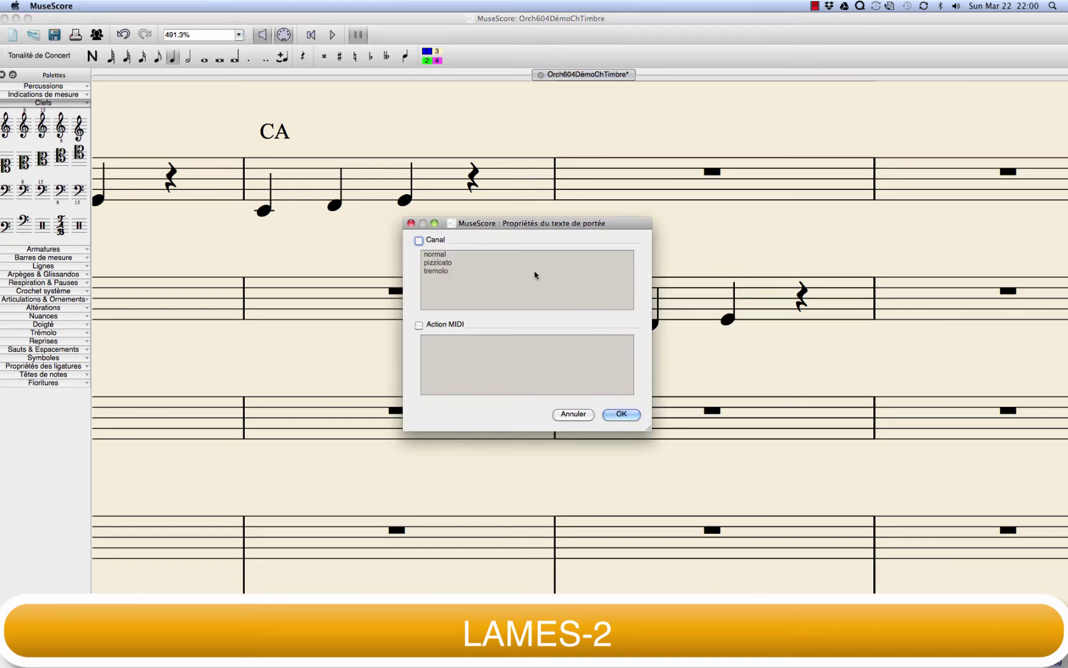
{"action": "left_click", "coordinate": [418, 240]}
{"action": "left_click", "coordinate": [450, 264]}
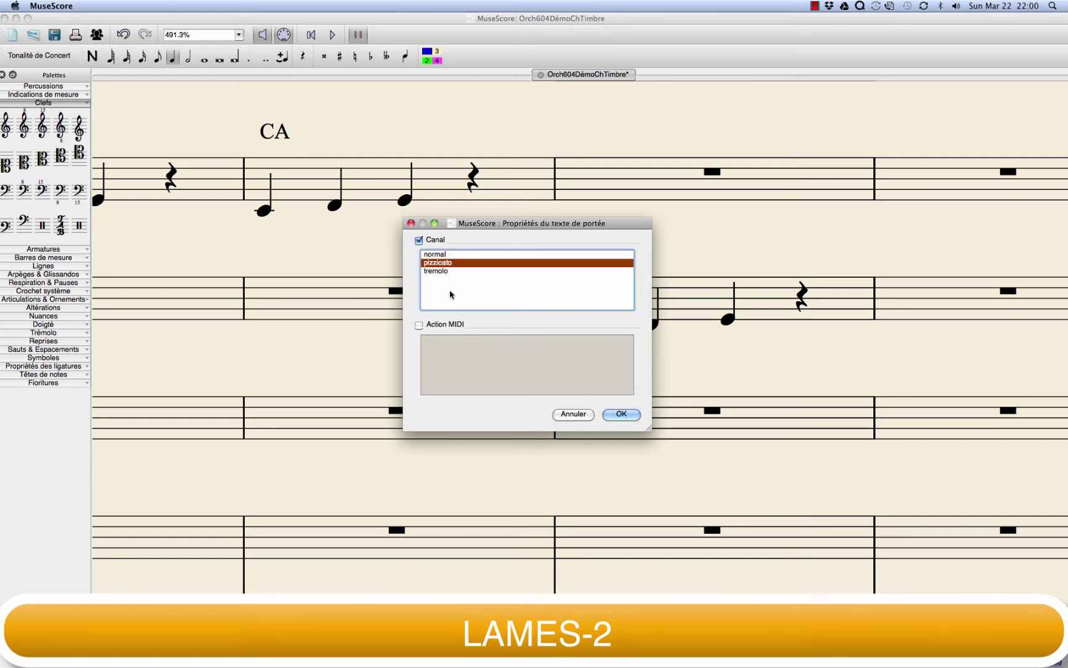
{"action": "left_click", "coordinate": [637, 417]}
Copy the L2 staff's third measure into its fourth measure.
{"action": "scroll", "coordinate": [523, 362], "scroll_direction": "left", "scroll_amount": 2}
{"action": "left_click_drag", "start_coordinate": [522, 362], "coordinate": [898, 365]}
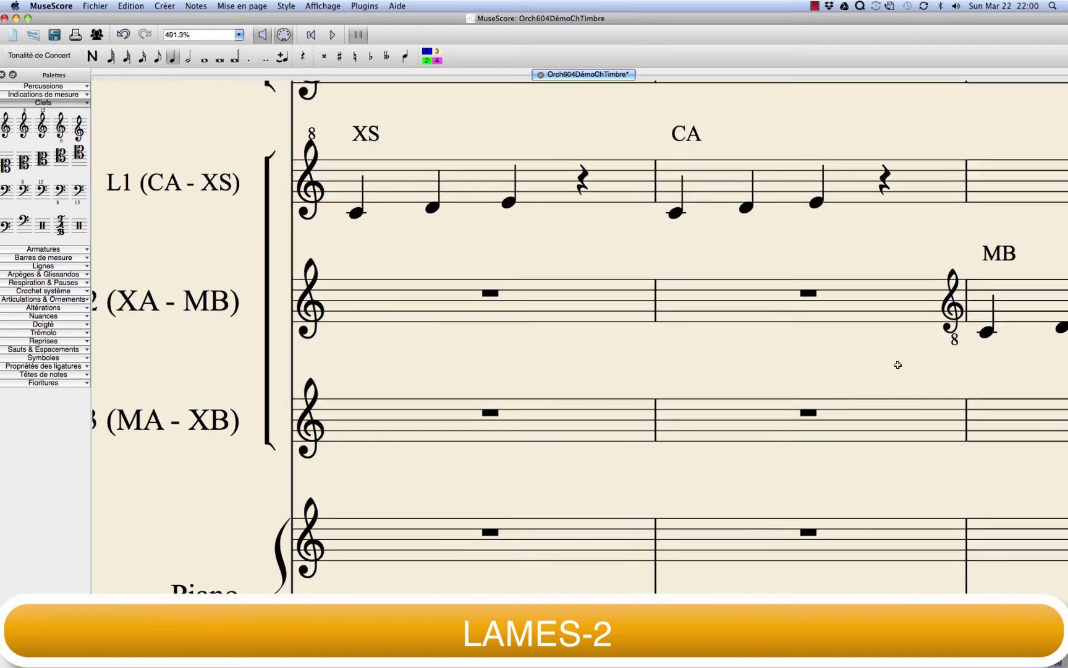
{"action": "scroll", "coordinate": [897, 365], "scroll_direction": "left", "scroll_amount": 2}
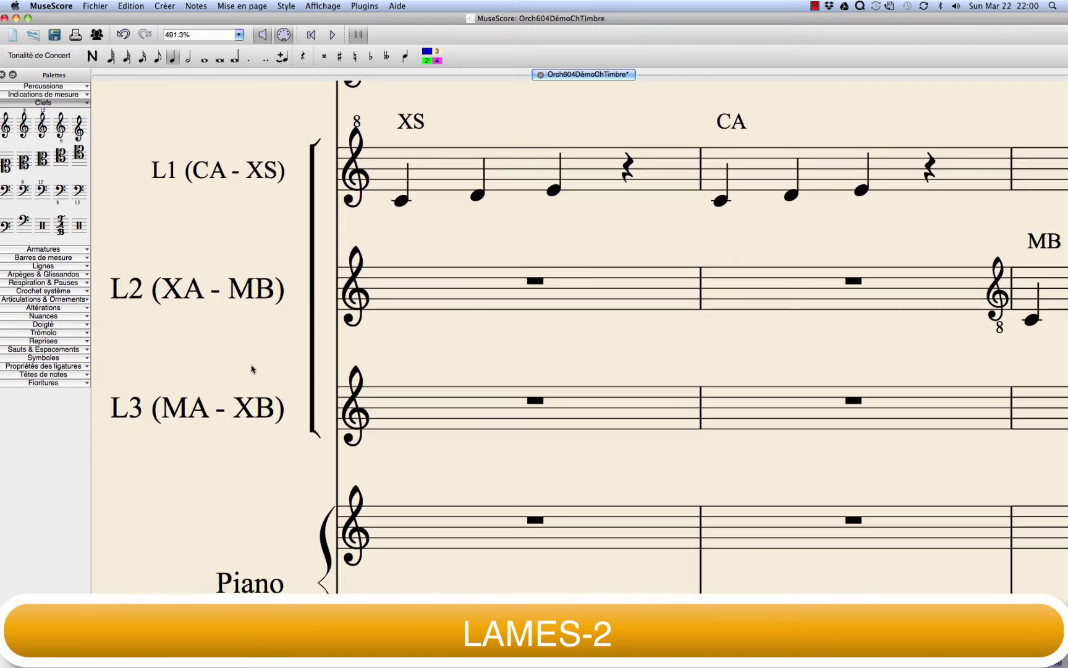
{"action": "left_click_drag", "start_coordinate": [517, 356], "coordinate": [148, 350]}
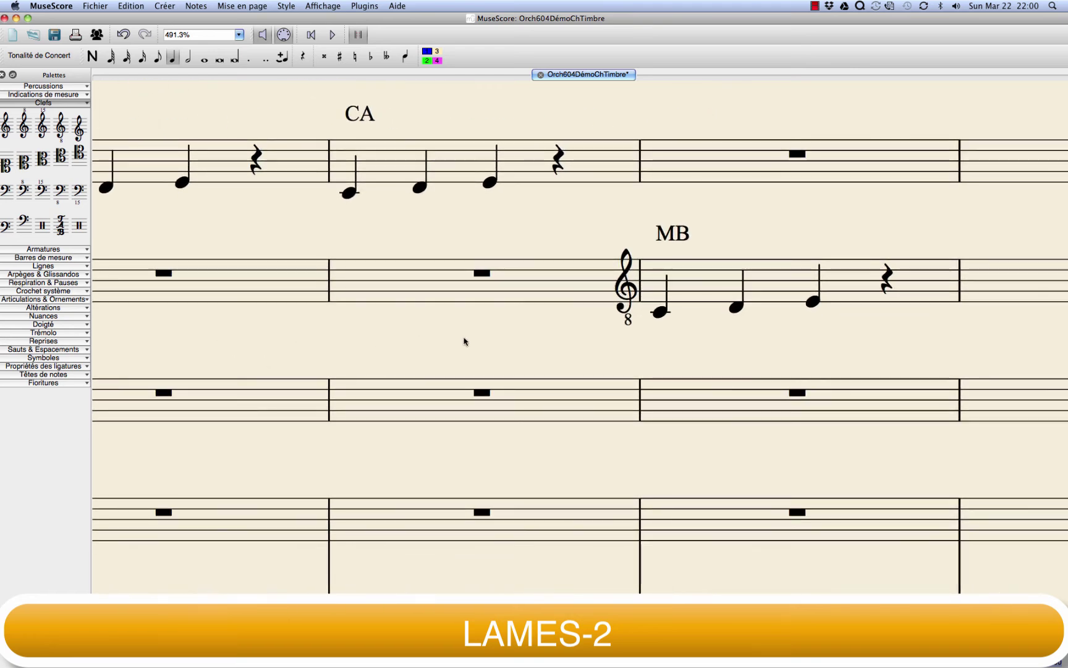
{"action": "left_click_drag", "start_coordinate": [640, 351], "coordinate": [411, 358]}
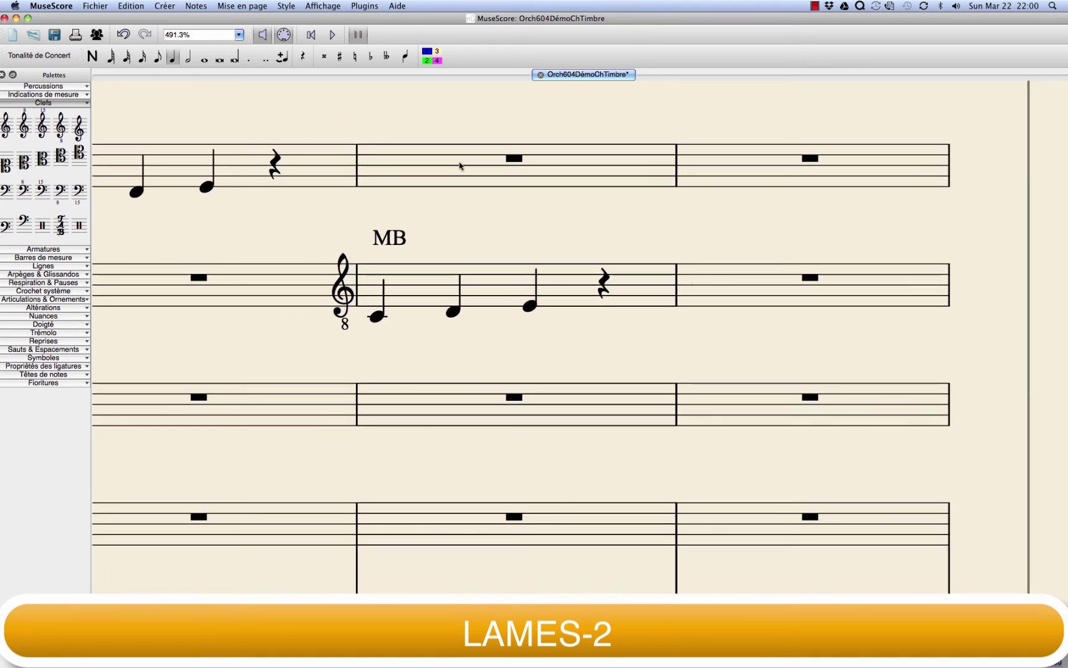
{"action": "left_click", "coordinate": [419, 295]}
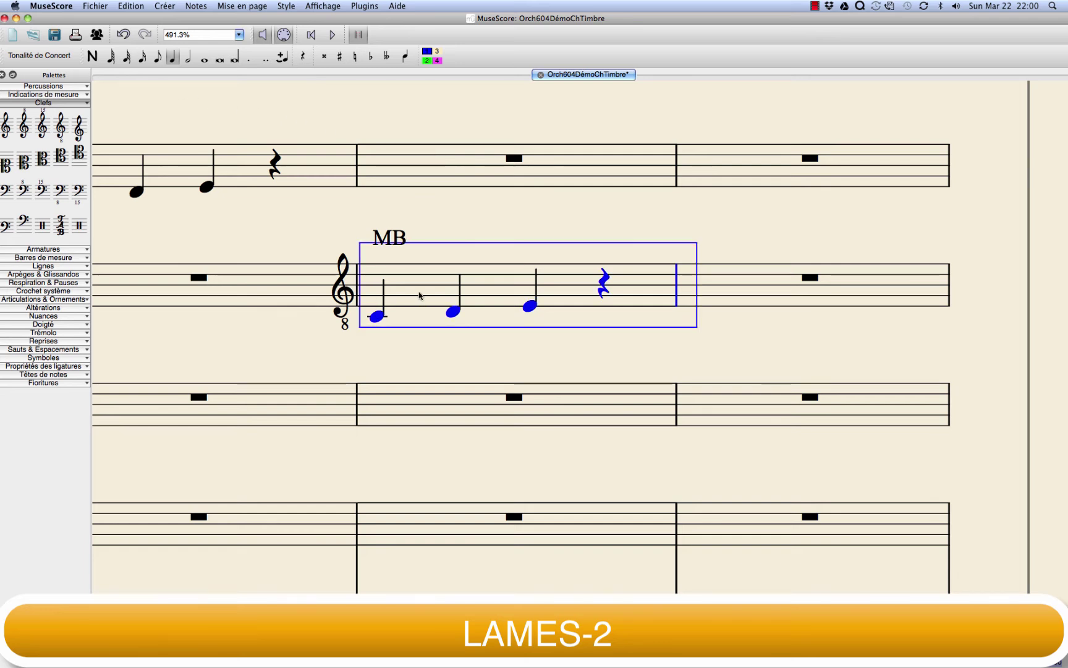
{"action": "left_click", "coordinate": [723, 289]}
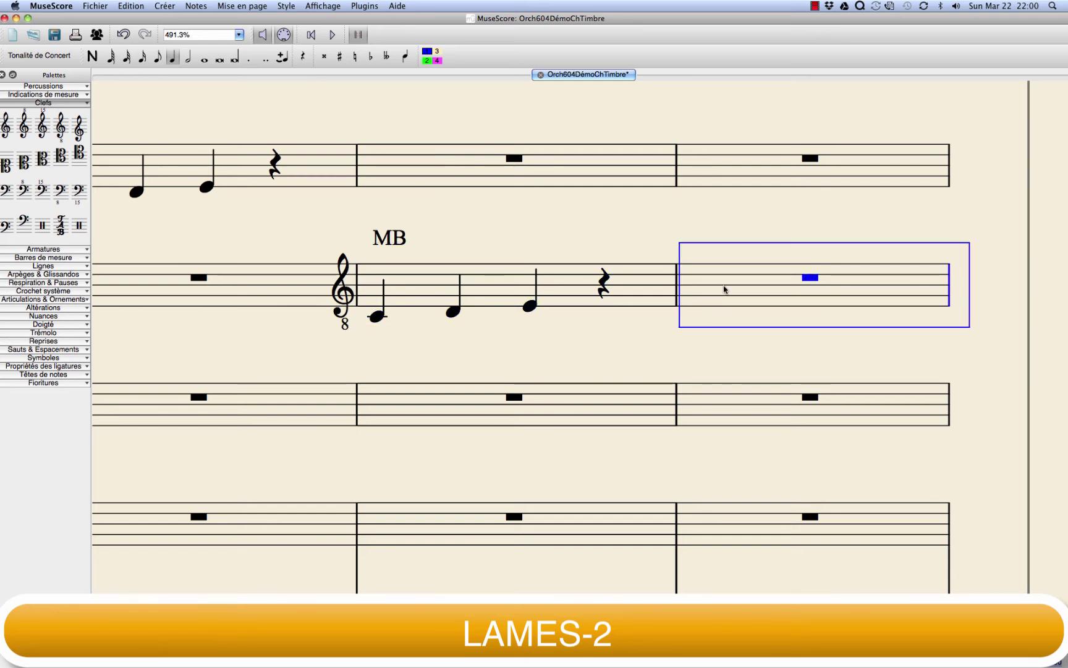
{"action": "key", "text": "super+v"}
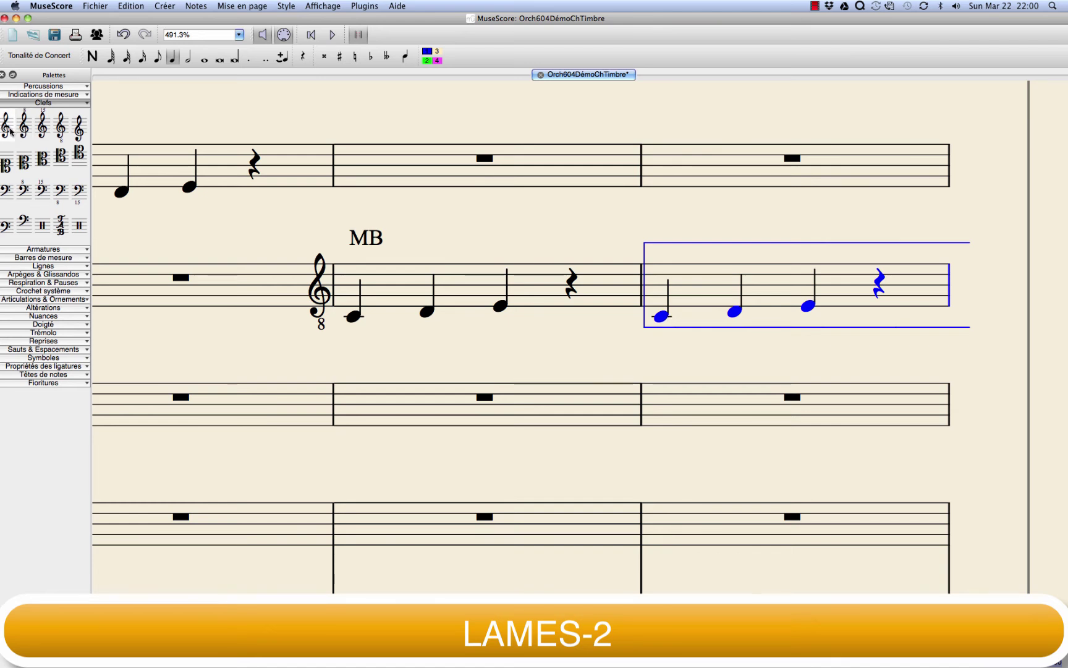
Place a plain treble clef at the L2 staff's fourth measure and raise its three notes to the C, D and E an octave higher.
{"action": "left_click_drag", "start_coordinate": [11, 129], "coordinate": [648, 298]}
{"action": "left_click_drag", "start_coordinate": [671, 353], "coordinate": [671, 317]}
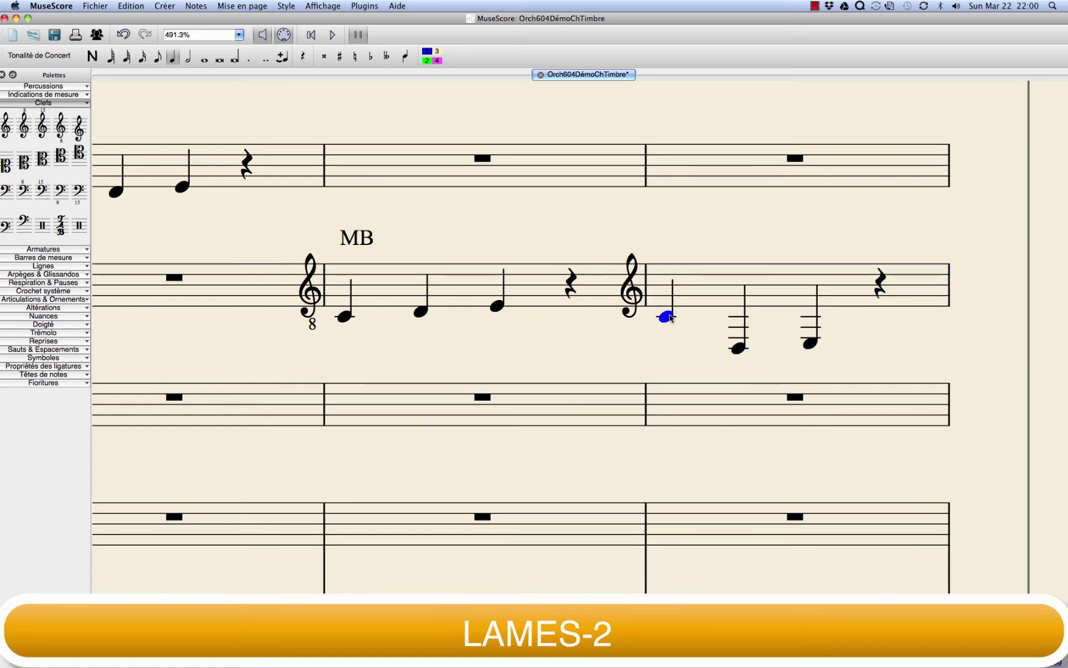
{"action": "left_click_drag", "start_coordinate": [741, 350], "coordinate": [738, 314]}
{"action": "left_click_drag", "start_coordinate": [810, 345], "coordinate": [809, 315]}
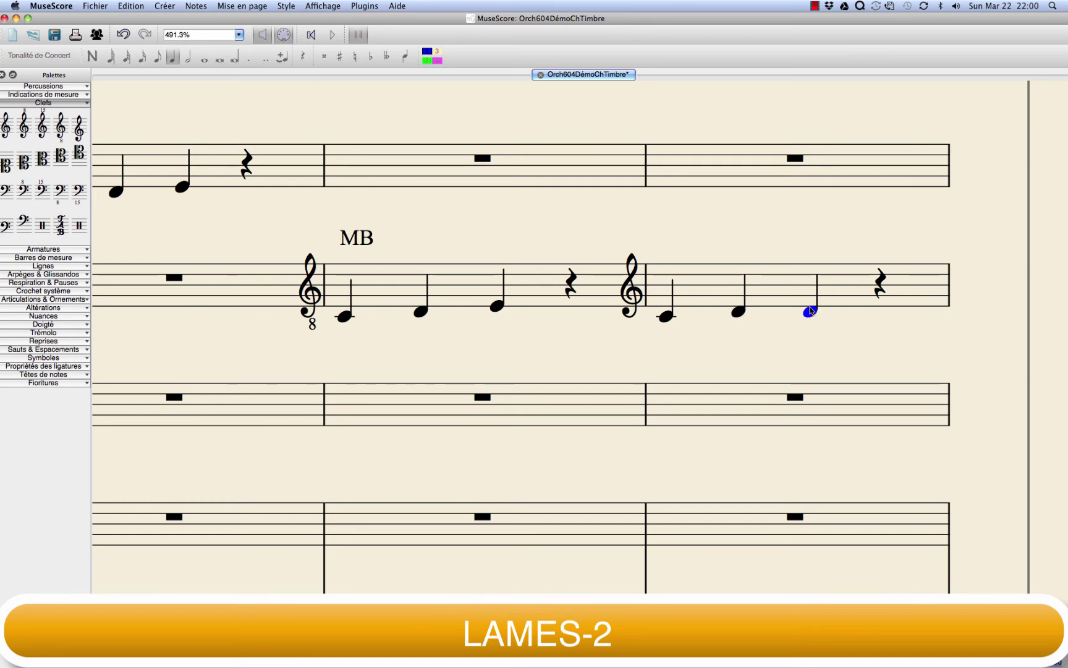
{"action": "left_click_drag", "start_coordinate": [827, 348], "coordinate": [810, 301]}
Add the staff text "XA" above the first note of the L2 staff's fourth measure.
{"action": "left_click", "coordinate": [666, 312]}
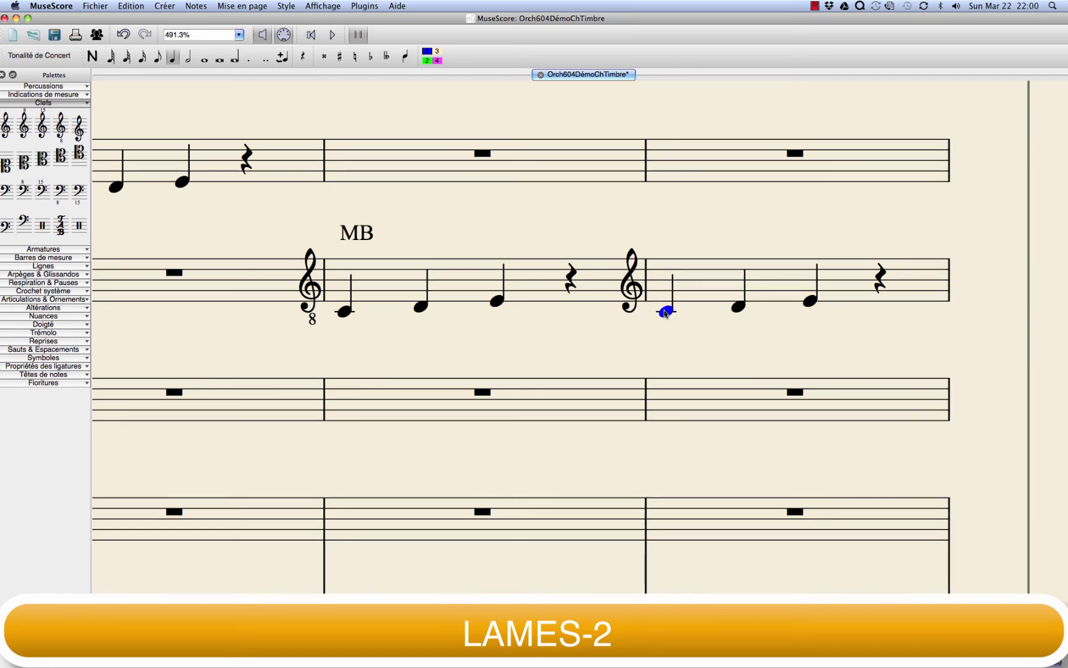
{"action": "key", "text": "super+t"}
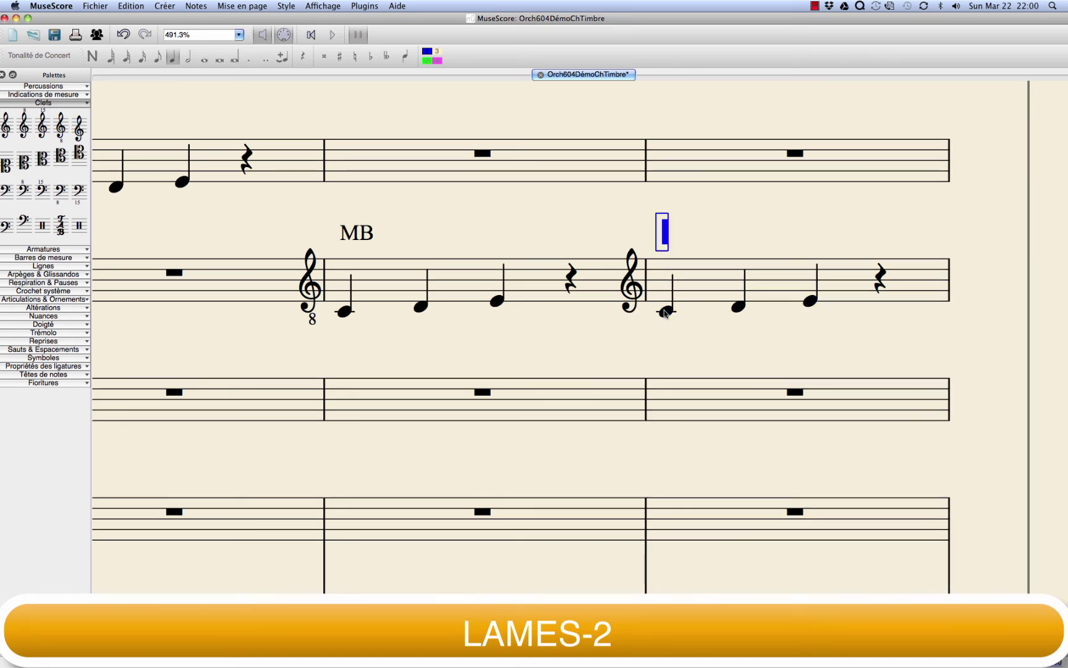
{"action": "type", "text": "XA"}
{"action": "left_click", "coordinate": [756, 248]}
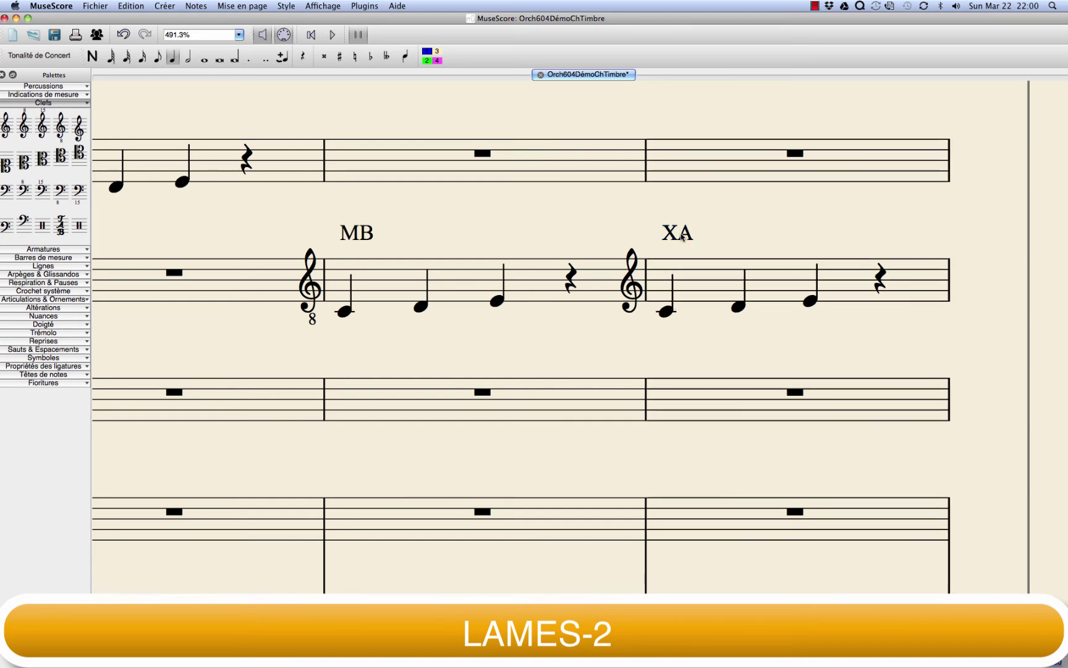
Link the "XA" staff text in the L2 staff's fourth measure to the normal channel.
{"action": "right_click", "coordinate": [681, 234]}
{"action": "left_click", "coordinate": [716, 309]}
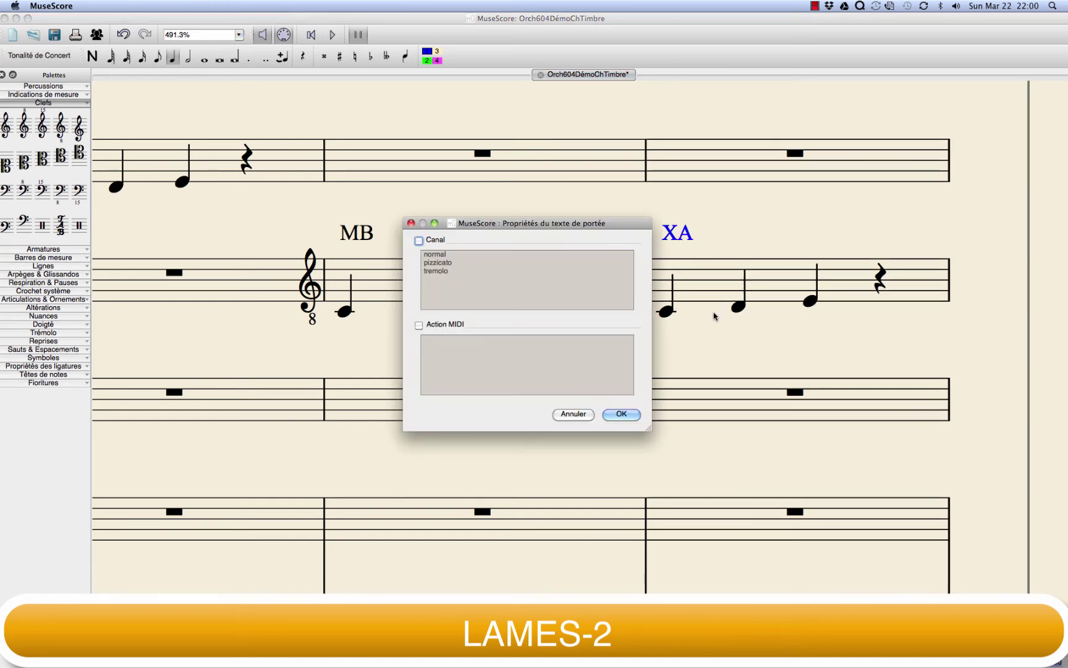
{"action": "left_click", "coordinate": [419, 241]}
{"action": "left_click", "coordinate": [440, 255]}
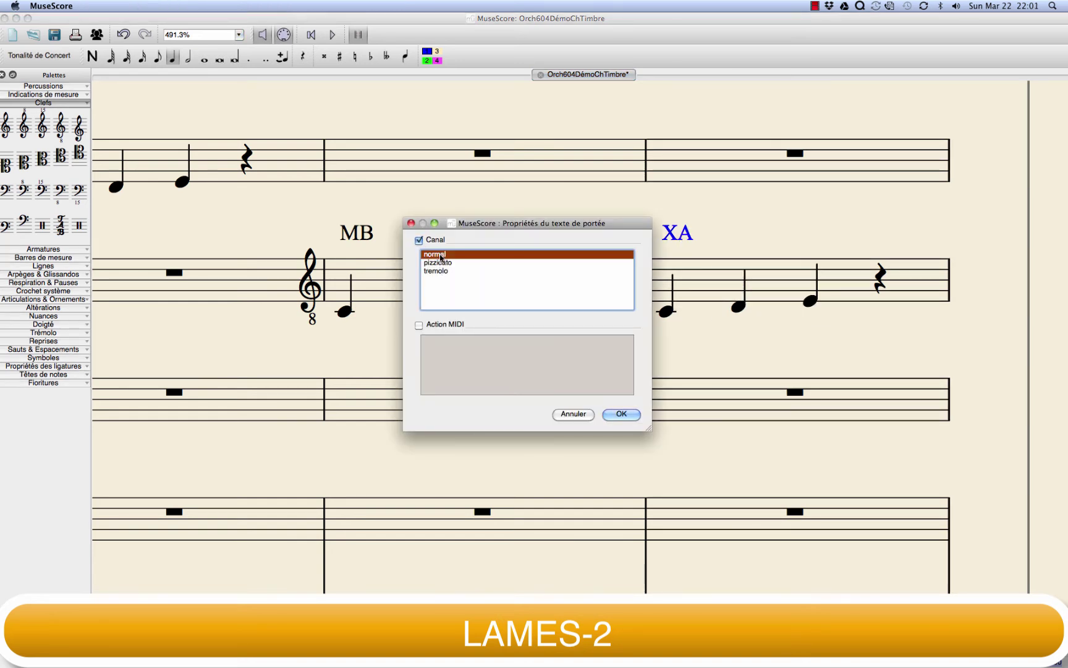
{"action": "left_click", "coordinate": [618, 416]}
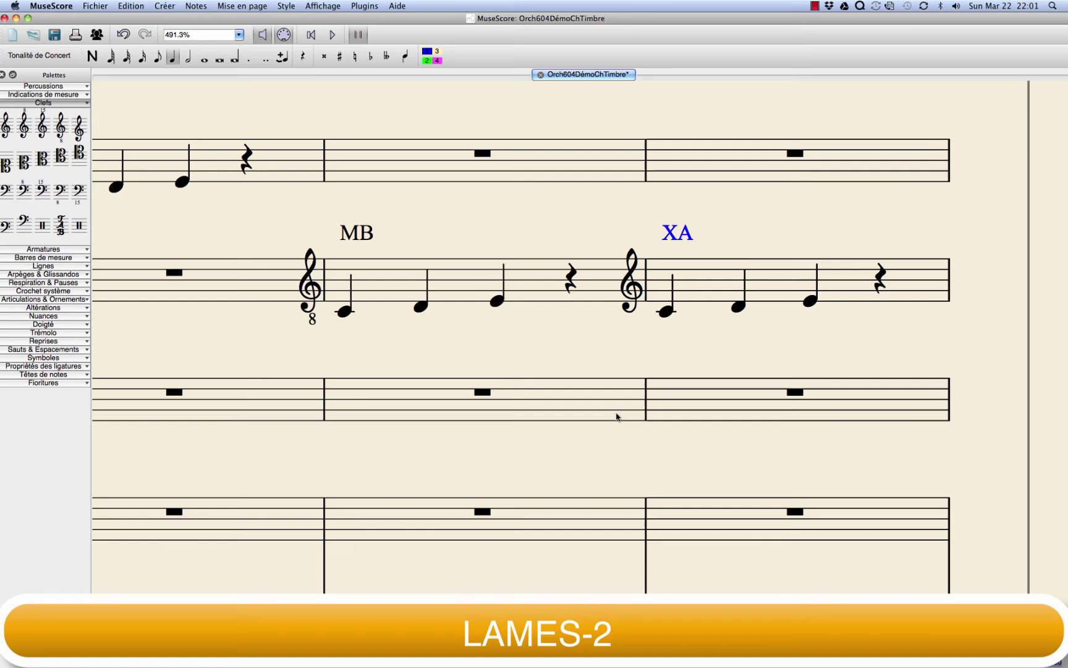
Play back the score from the first note of the L2 staff's third measure to hear the timbre change.
{"action": "left_click", "coordinate": [657, 312]}
{"action": "left_click", "coordinate": [345, 311]}
{"action": "key", "text": "space"}
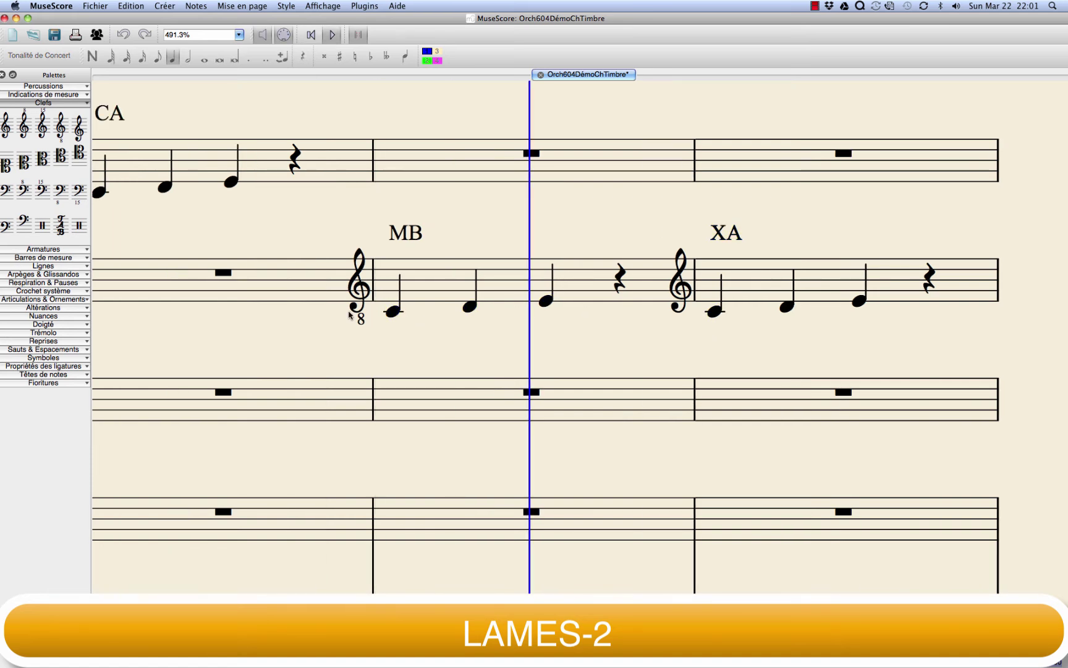
{"action": "key", "text": "space"}
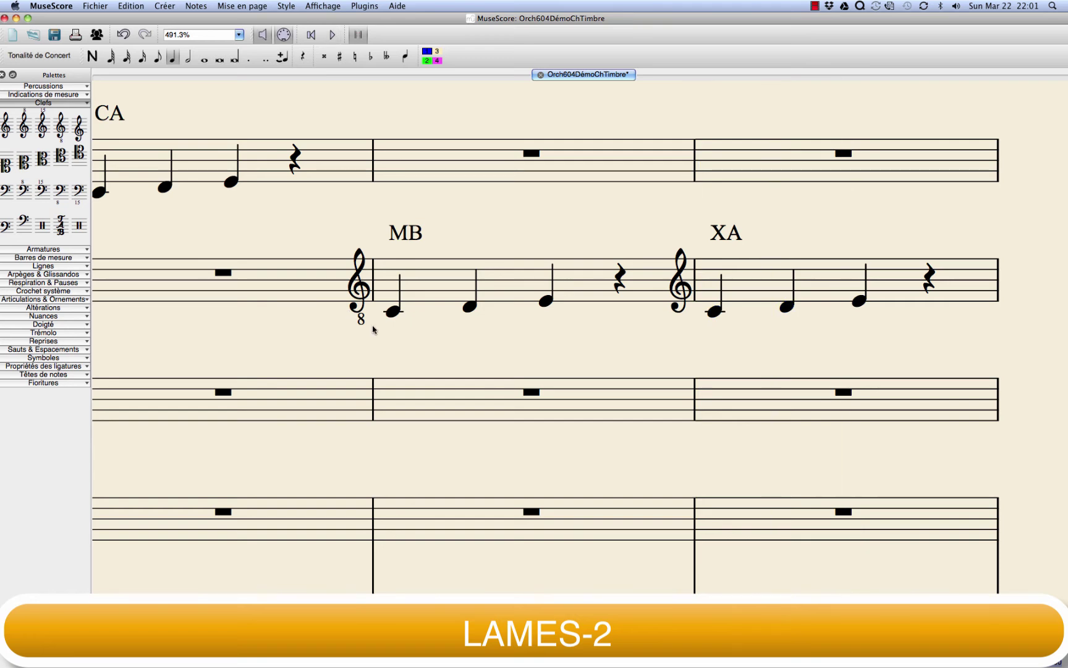
Paste the copied three-note measure into the L3 staff's fifth and sixth measures.
{"action": "left_click_drag", "start_coordinate": [448, 339], "coordinate": [757, 348]}
{"action": "scroll", "coordinate": [758, 348], "scroll_direction": "left", "scroll_amount": 10}
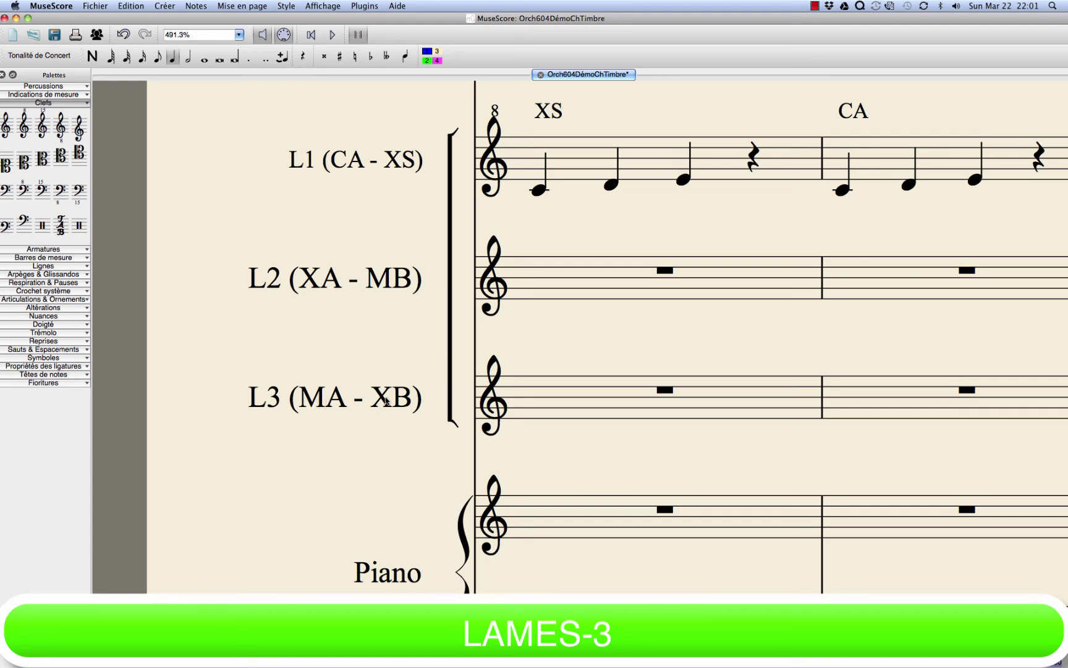
{"action": "scroll", "coordinate": [645, 356], "scroll_direction": "right", "scroll_amount": 10}
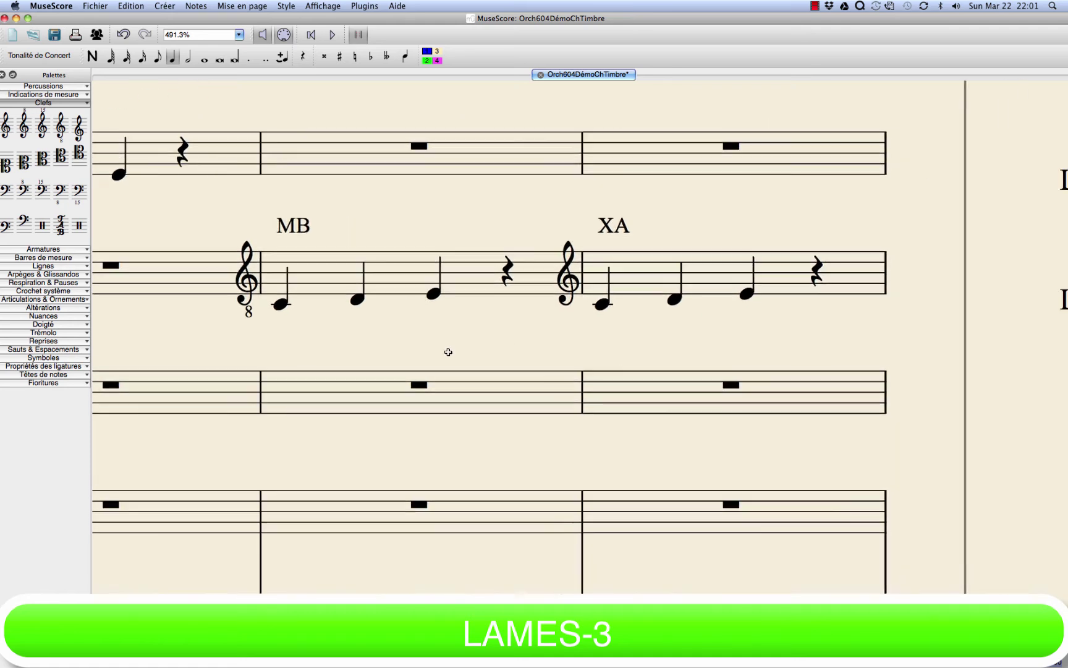
{"action": "scroll", "coordinate": [354, 353], "scroll_direction": "right", "scroll_amount": 3}
{"action": "scroll", "coordinate": [553, 341], "scroll_direction": "down", "scroll_amount": 5}
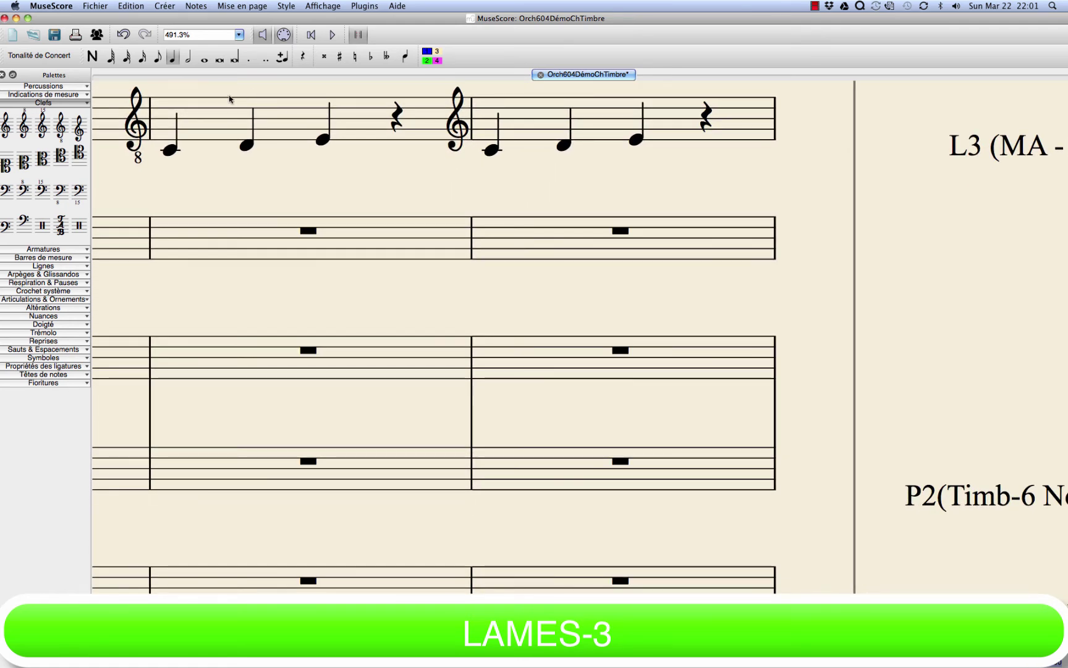
{"action": "left_click", "coordinate": [240, 35]}
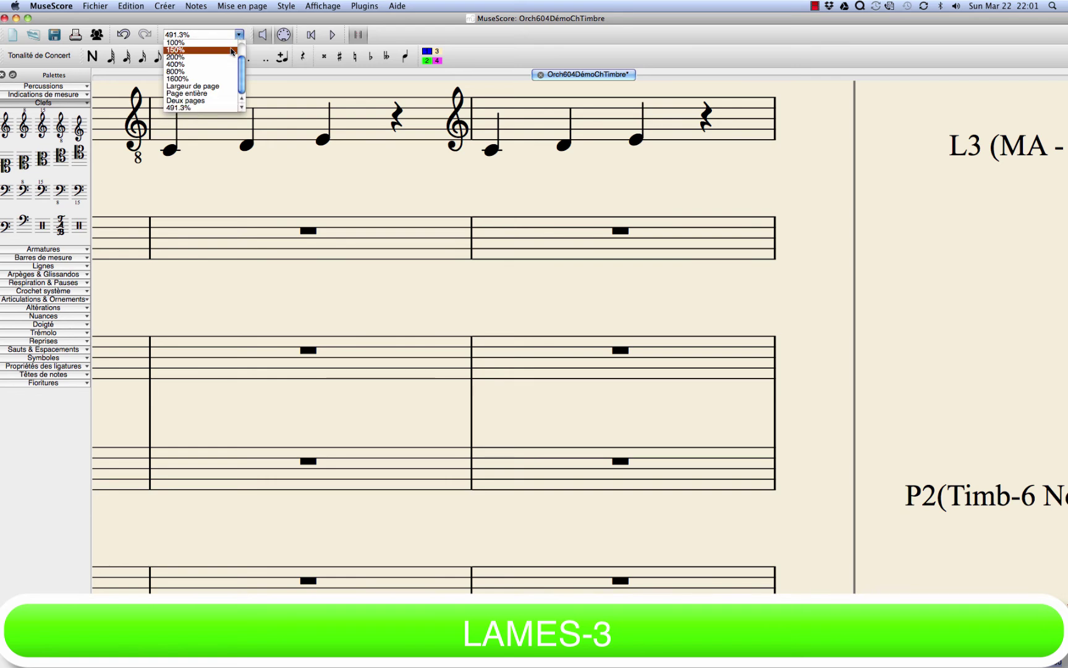
{"action": "left_click", "coordinate": [228, 45]}
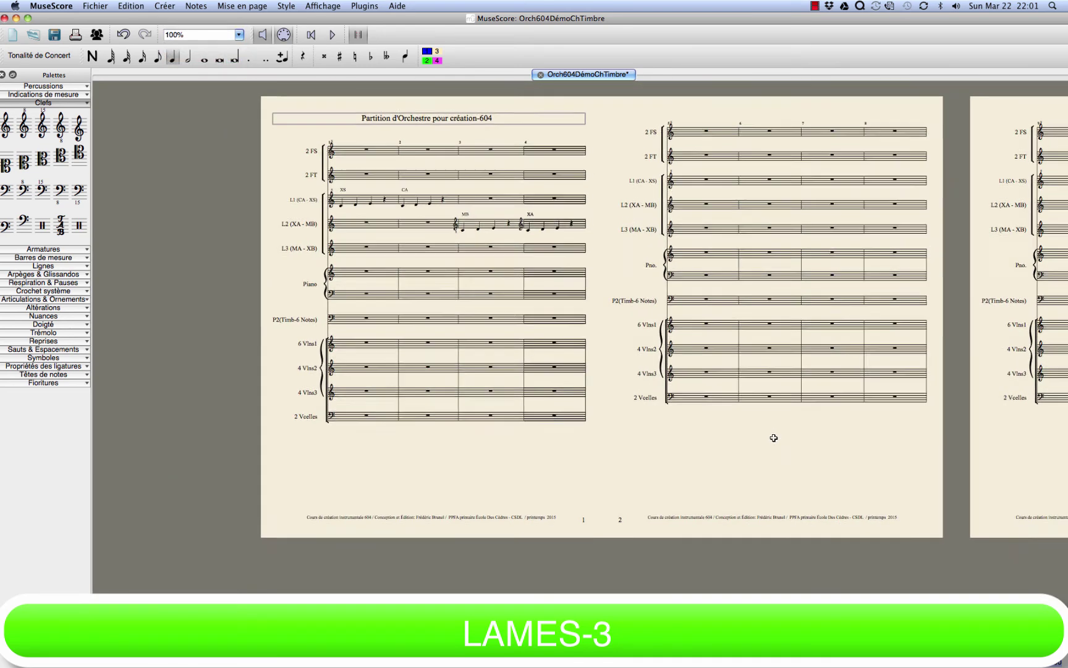
{"action": "left_click_drag", "start_coordinate": [775, 436], "coordinate": [639, 493]}
{"action": "left_click", "coordinate": [551, 288]}
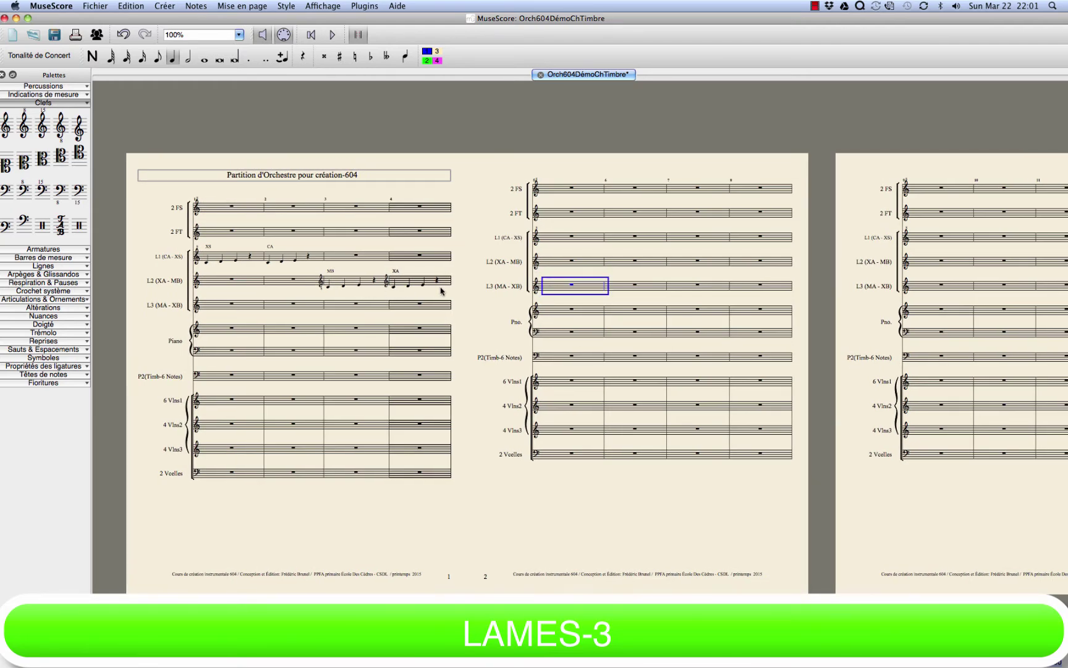
{"action": "key", "text": "super+v"}
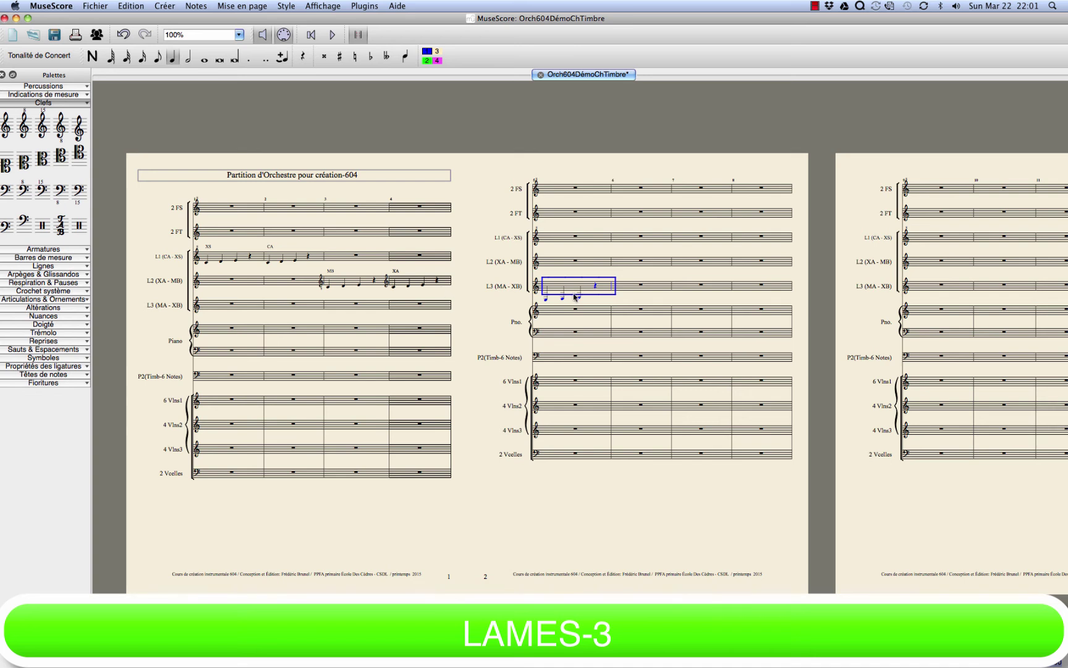
{"action": "key", "text": "super+v"}
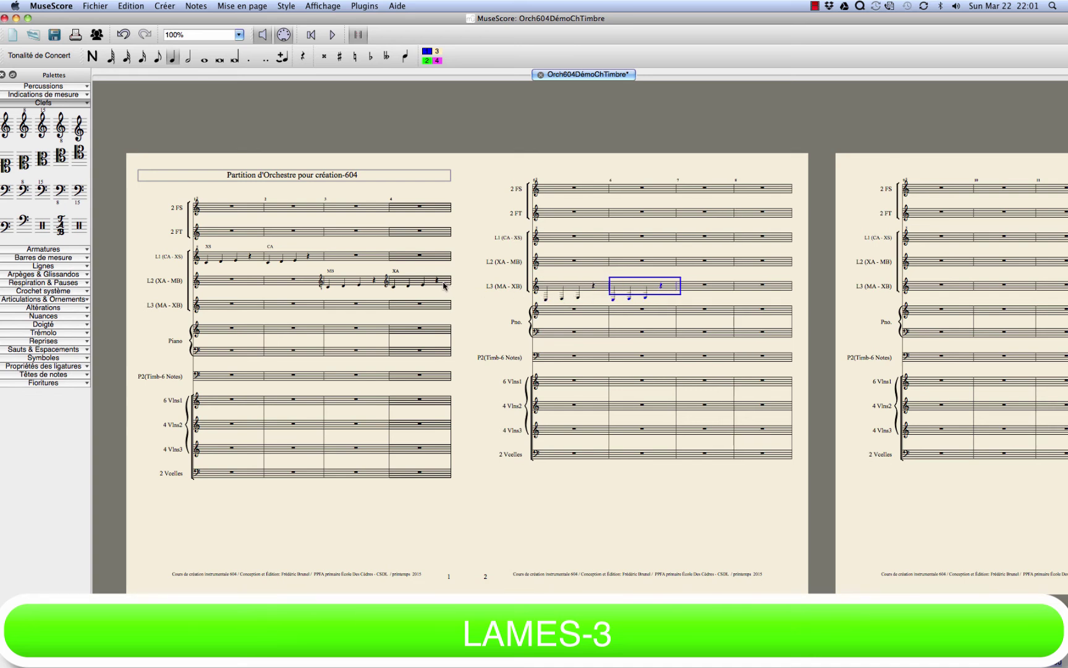
Replace the clef at the start of the L3 staff's fifth measure with a treble clef with an 8 below it.
{"action": "left_click", "coordinate": [537, 288]}
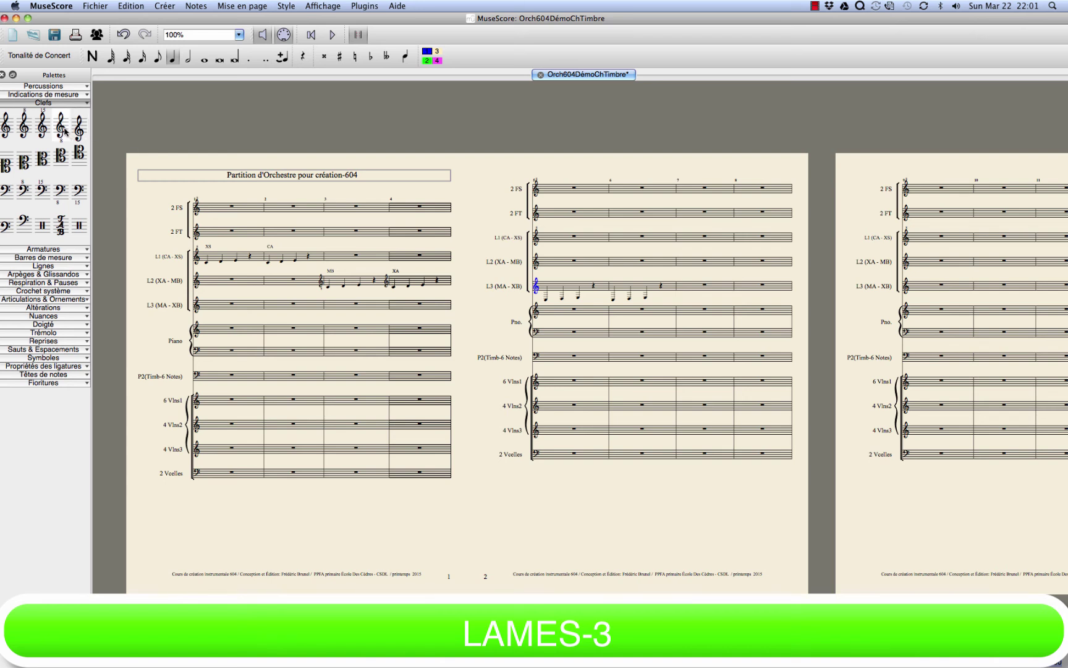
{"action": "left_click_drag", "start_coordinate": [64, 131], "coordinate": [538, 290]}
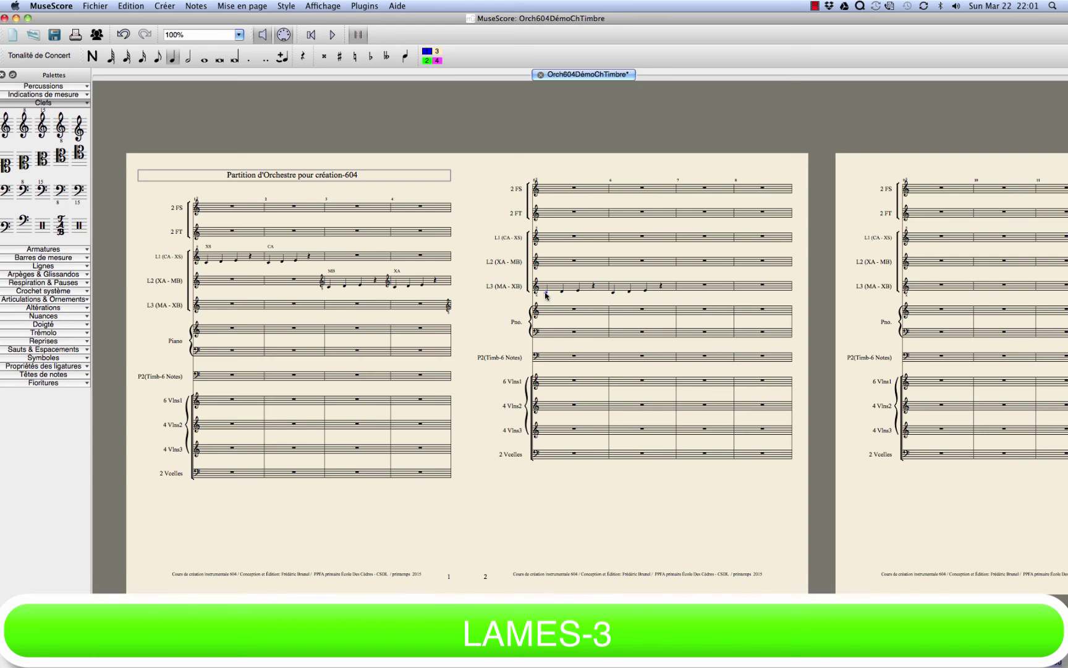
Add the staff text "XB" above the first note of the L3 staff's fifth measure.
{"action": "left_click", "coordinate": [239, 36]}
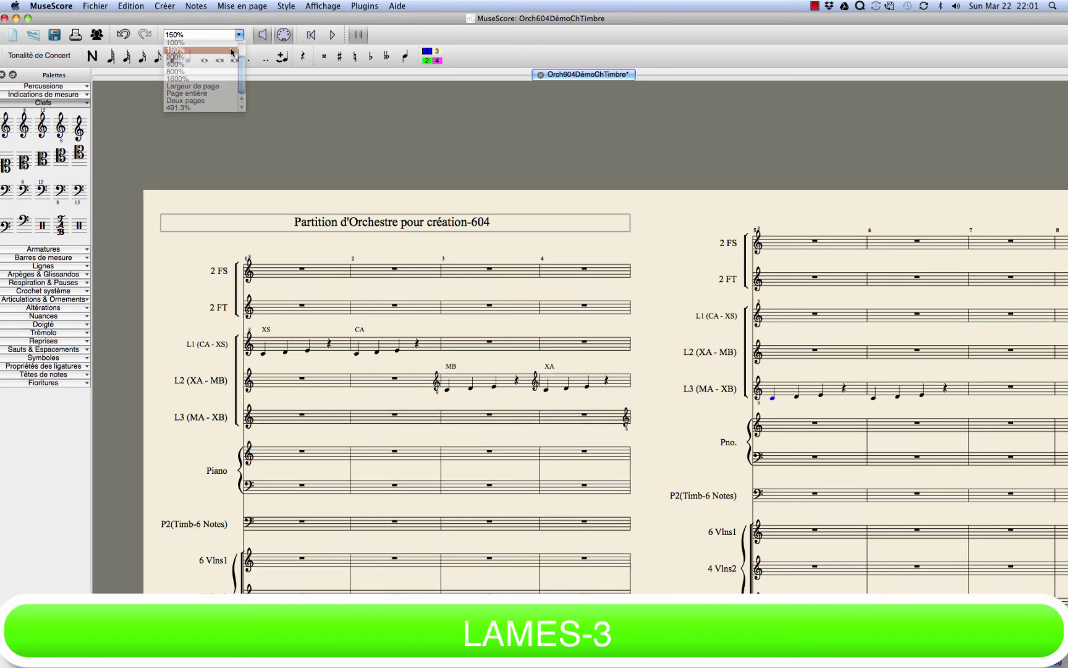
{"action": "left_click", "coordinate": [232, 50]}
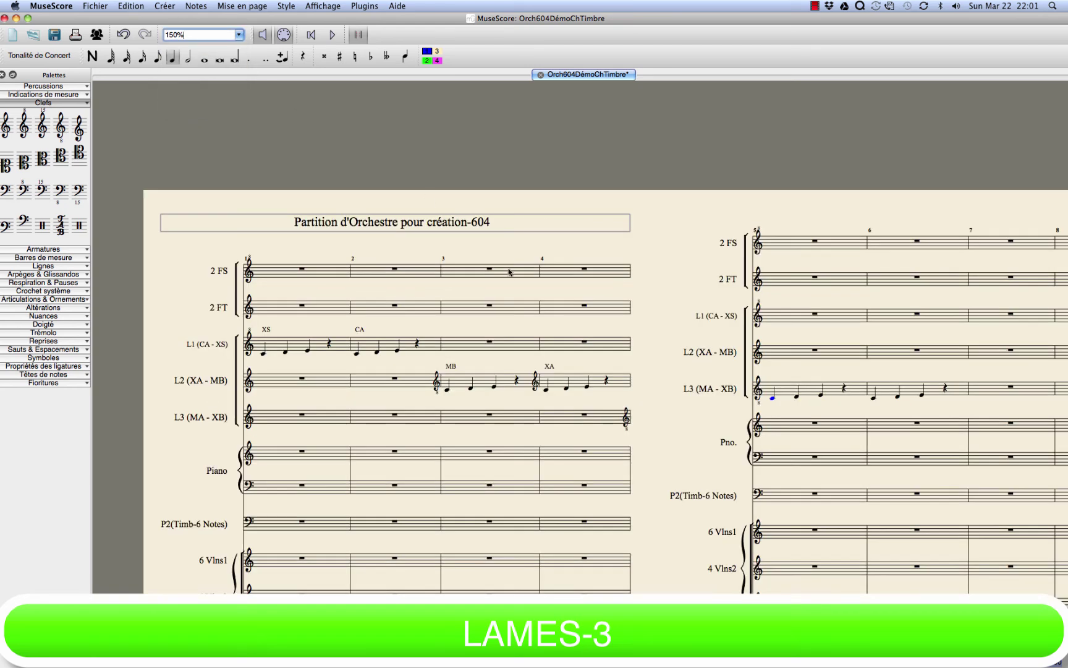
{"action": "scroll", "coordinate": [346, 124], "scroll_direction": "up", "scroll_amount": 1}
{"action": "scroll", "coordinate": [346, 124], "scroll_direction": "right", "scroll_amount": 1}
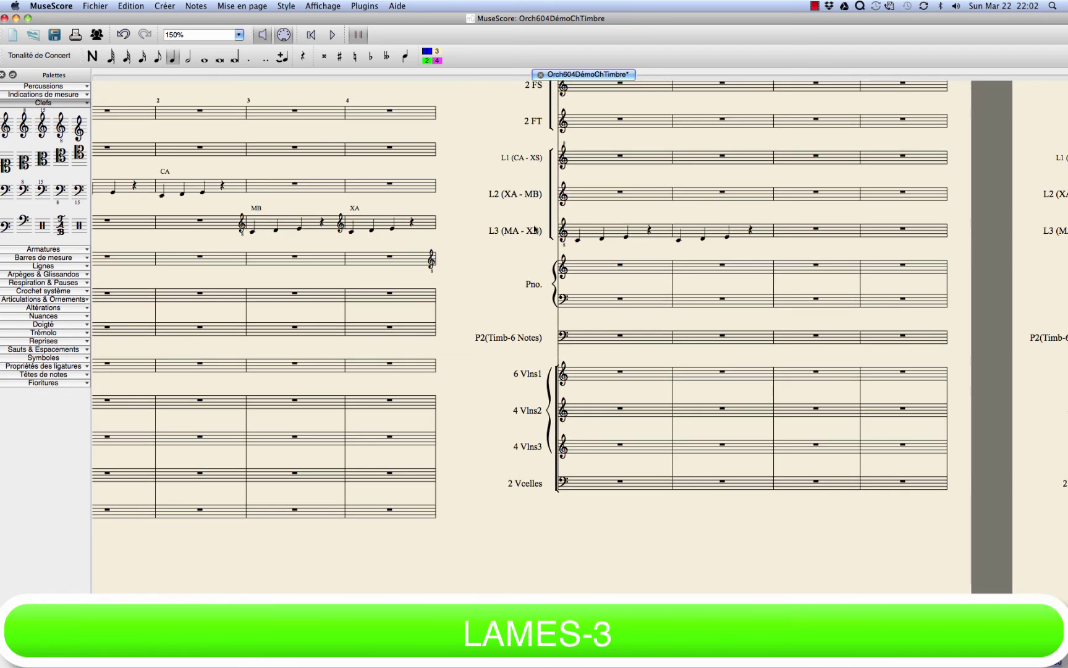
{"action": "key", "text": "ctrl+t"}
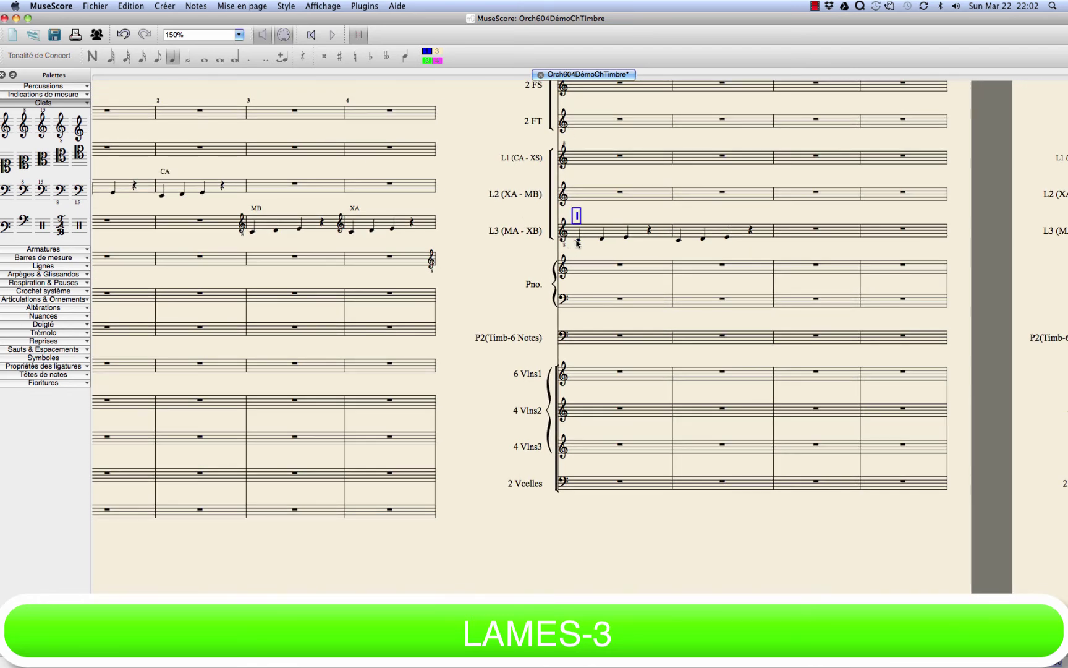
{"action": "type", "text": "XB"}
{"action": "key", "text": "Escape"}
Link the "XB" staff text on the L3 staff's fifth measure to the pizzicato channel.
{"action": "right_click", "coordinate": [581, 217]}
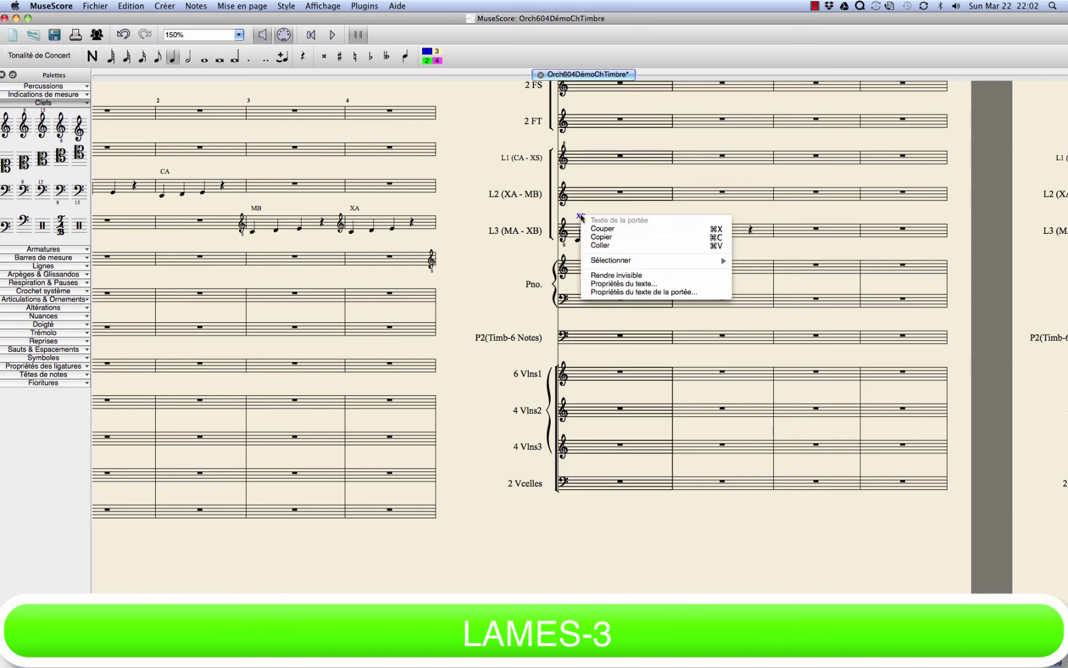
{"action": "left_click", "coordinate": [606, 293]}
{"action": "left_click", "coordinate": [424, 240]}
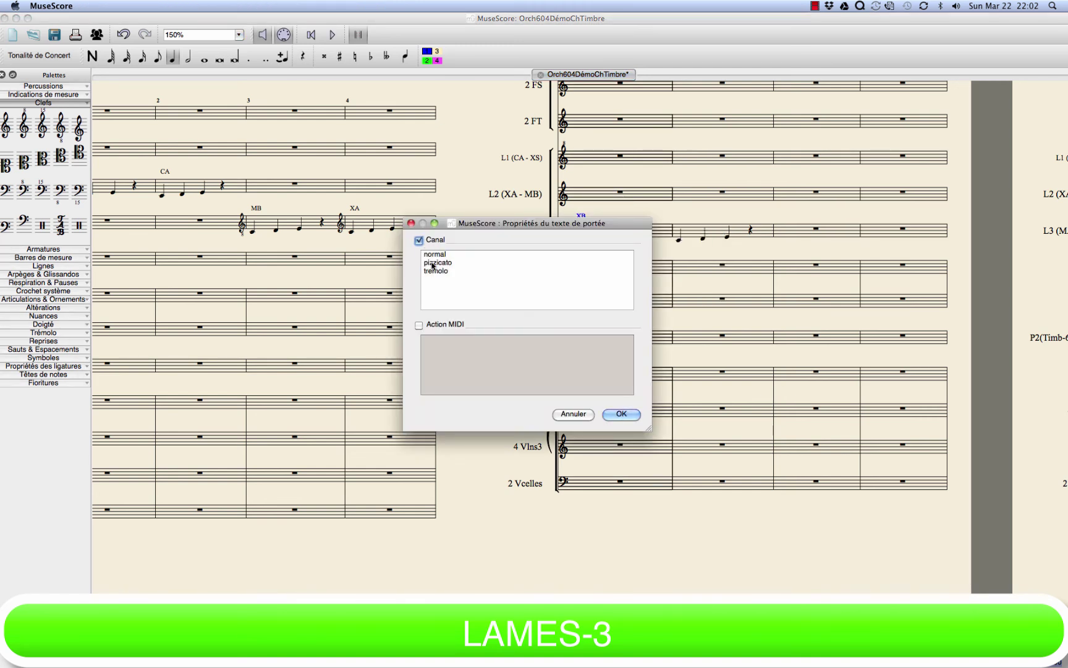
{"action": "left_click", "coordinate": [433, 263]}
{"action": "left_click", "coordinate": [622, 414]}
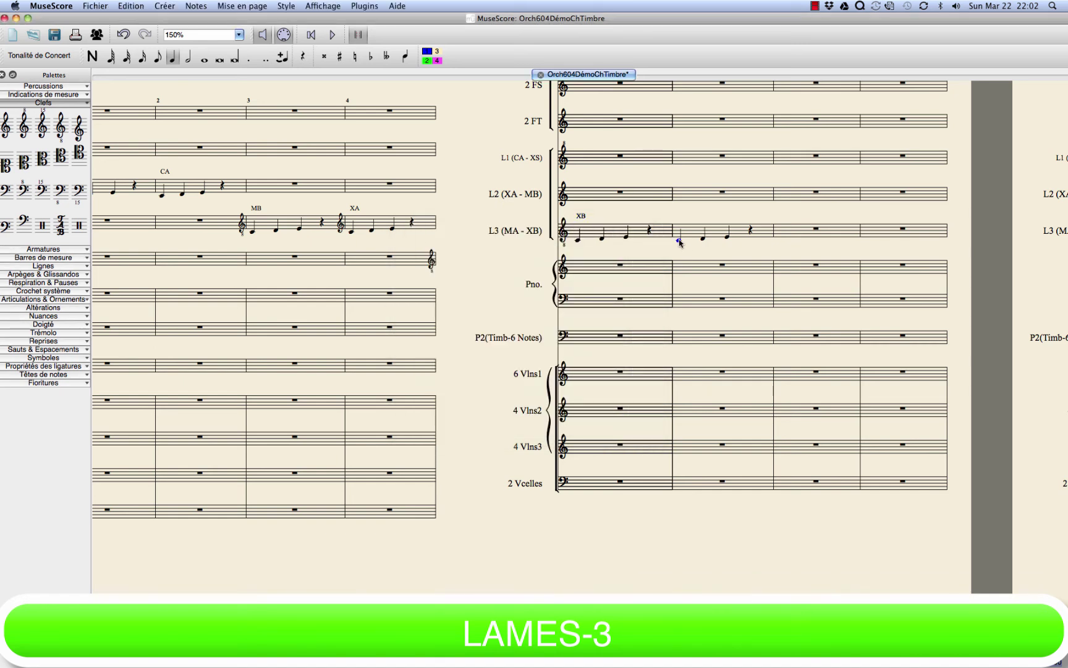
Add a plain treble clef at the L3 staff's sixth measure and raise that measure's three notes by an octave.
{"action": "scroll", "coordinate": [661, 247], "scroll_direction": "left", "scroll_amount": 3}
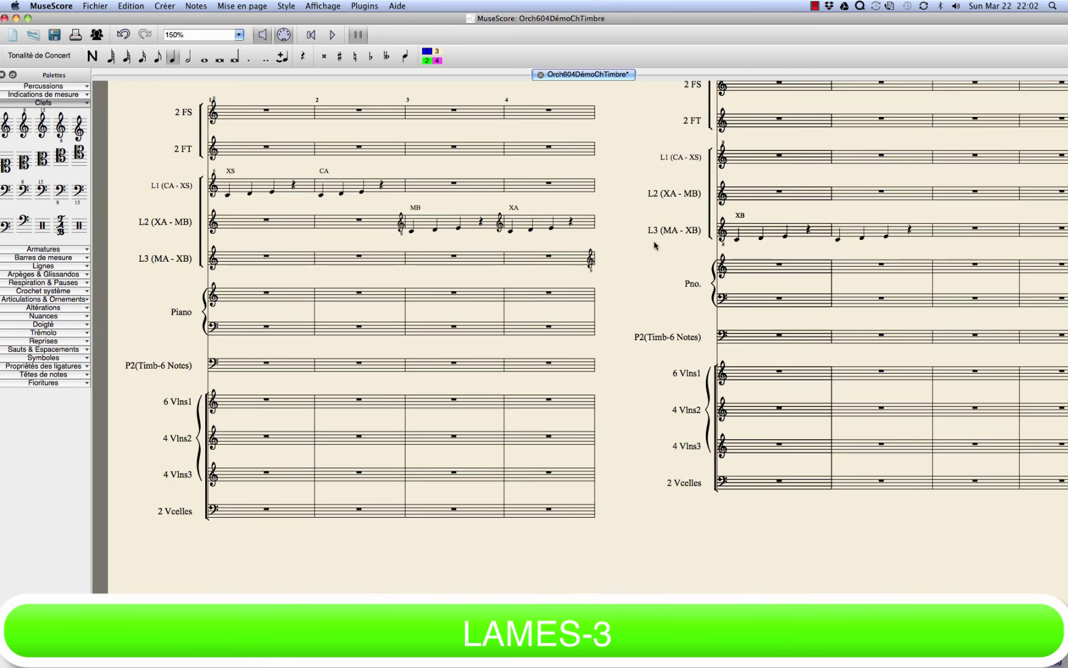
{"action": "scroll", "coordinate": [739, 250], "scroll_direction": "right", "scroll_amount": 5}
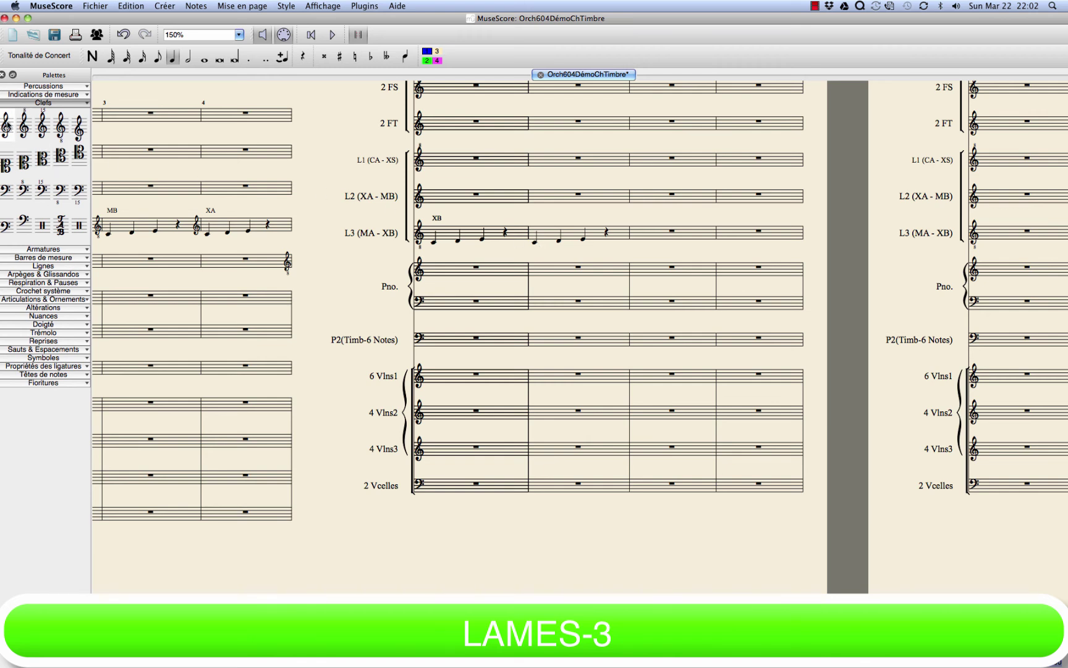
{"action": "left_click_drag", "start_coordinate": [6, 127], "coordinate": [540, 244]}
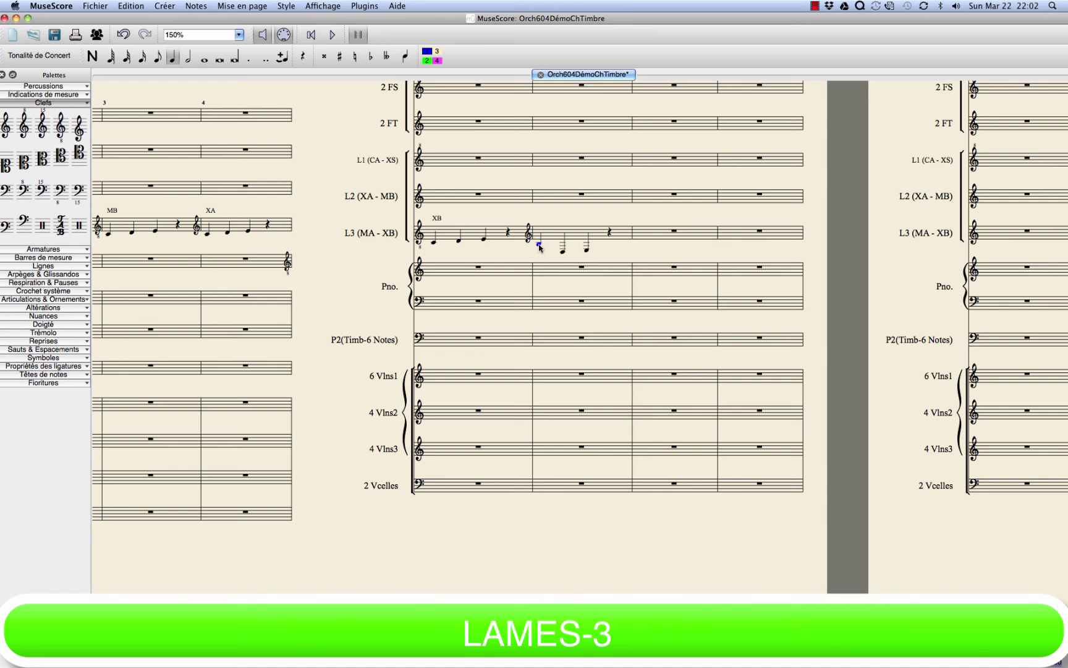
{"action": "left_click_drag", "start_coordinate": [563, 253], "coordinate": [587, 246]}
Add the staff text "MA" above the first note of the L3 staff's sixth measure.
{"action": "key", "text": "ctrl+t"}
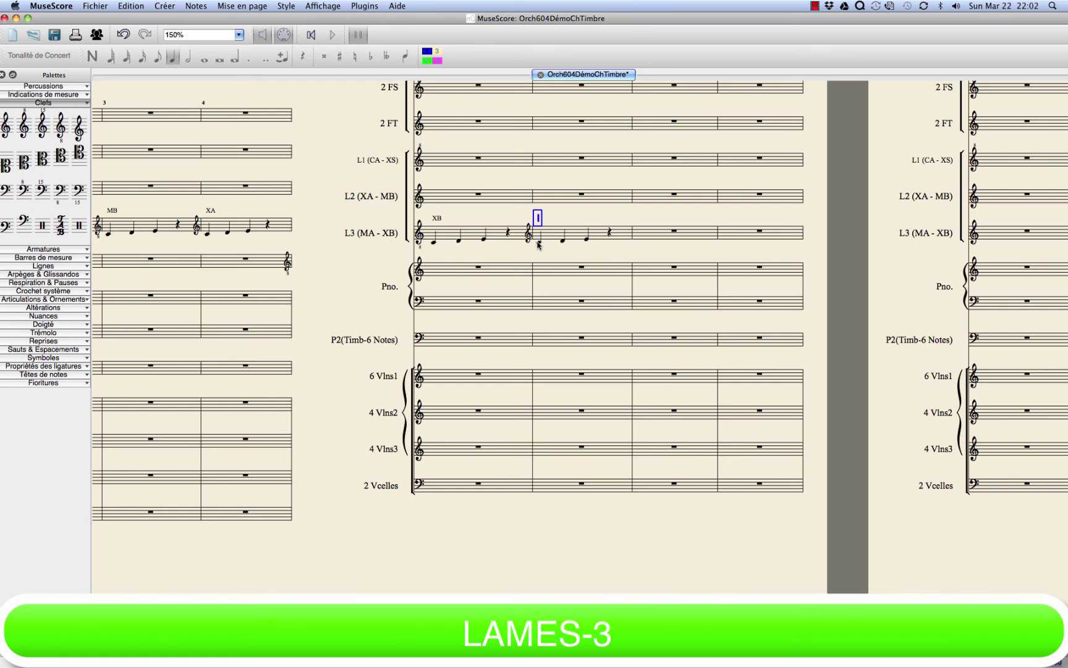
{"action": "type", "text": "MA"}
{"action": "key", "text": "Escape"}
Link the "MA" staff text on the L3 staff's sixth measure to the normal channel.
{"action": "right_click", "coordinate": [541, 220]}
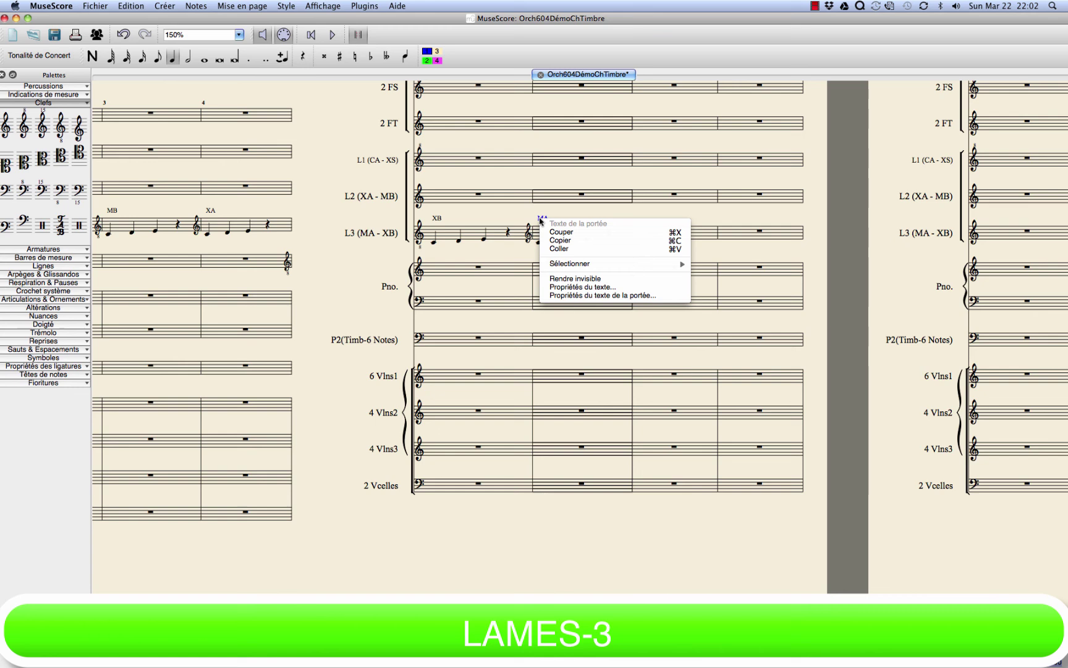
{"action": "left_click", "coordinate": [561, 295]}
{"action": "left_click", "coordinate": [419, 240]}
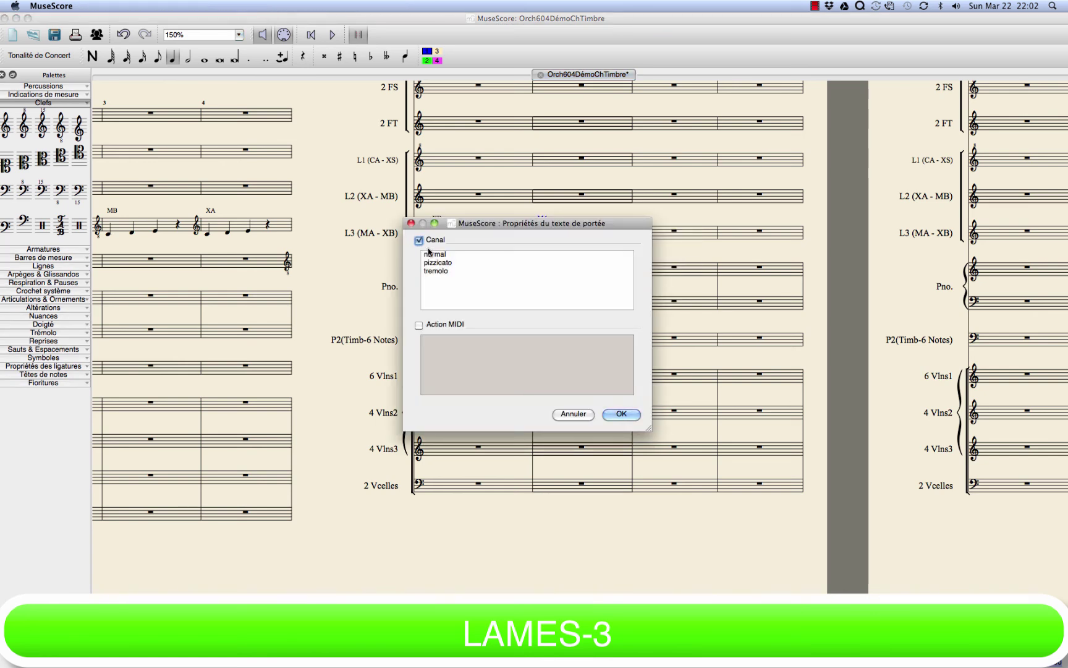
{"action": "left_click", "coordinate": [436, 255]}
{"action": "left_click", "coordinate": [622, 413]}
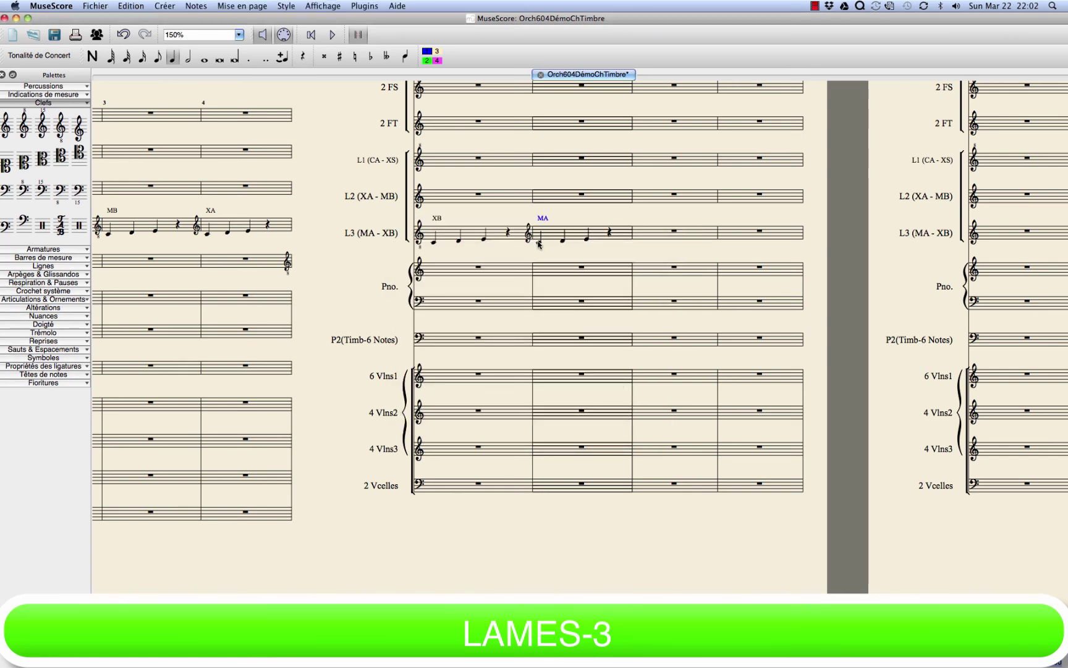
Play back the L3 staff's fifth and sixth measures to hear the change from XB to MA.
{"action": "key", "text": "space"}
{"action": "key", "text": "space"}
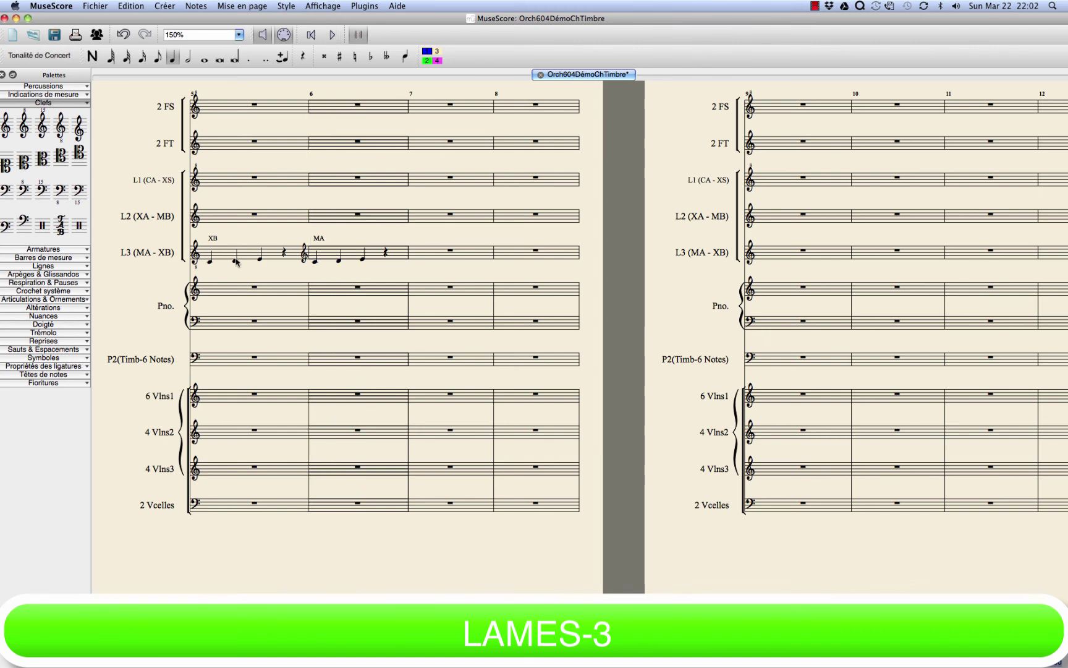
{"action": "key", "text": "space"}
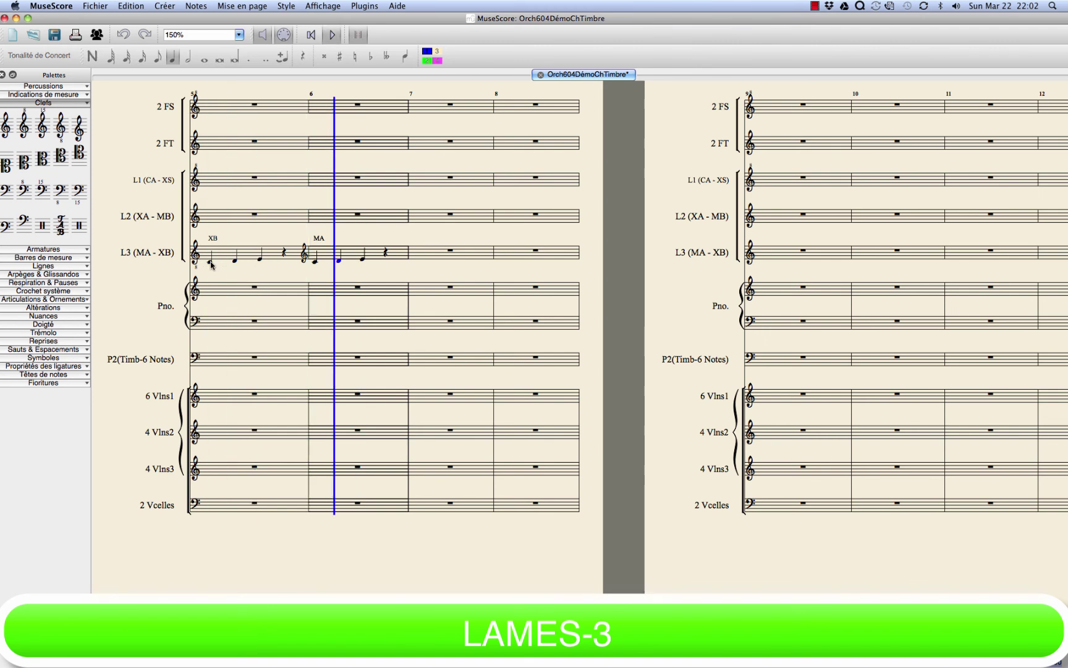
{"action": "key", "text": "space"}
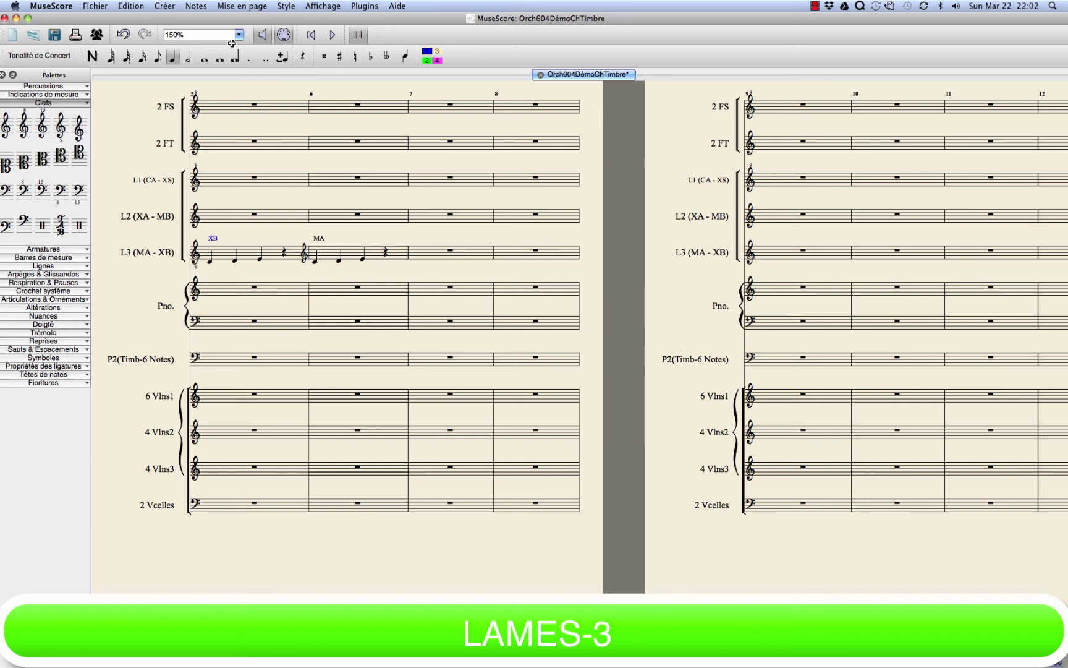
Play back the score from the first note of the L1 staff through measure 6 to hear all the timbre changes.
{"action": "key", "text": "ctrl+plus"}
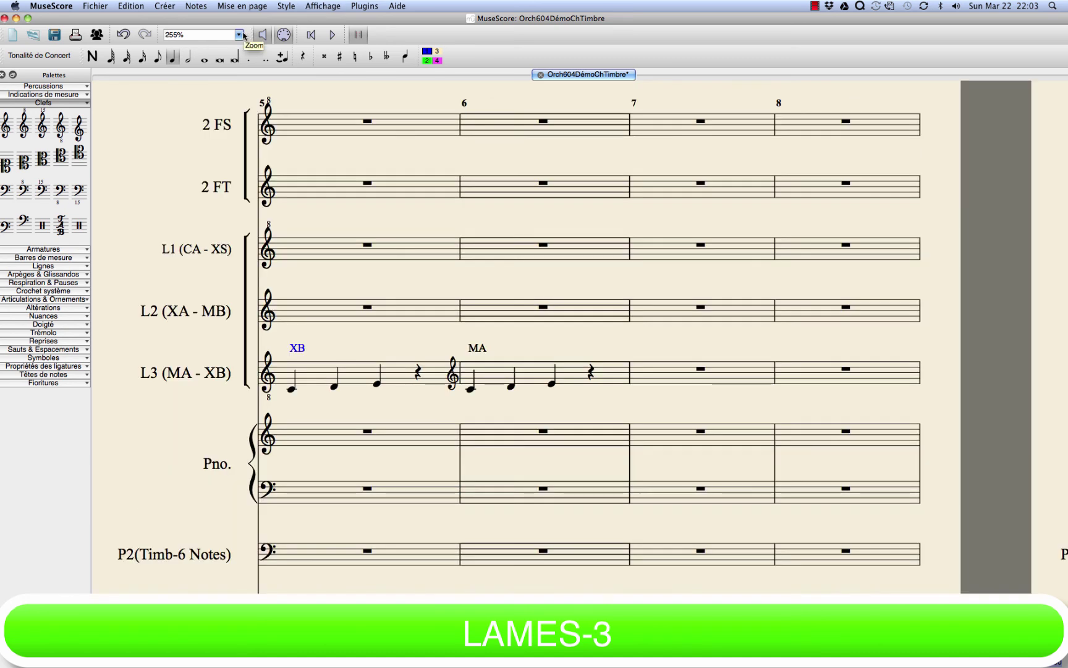
{"action": "left_click_drag", "start_coordinate": [272, 345], "coordinate": [276, 399]}
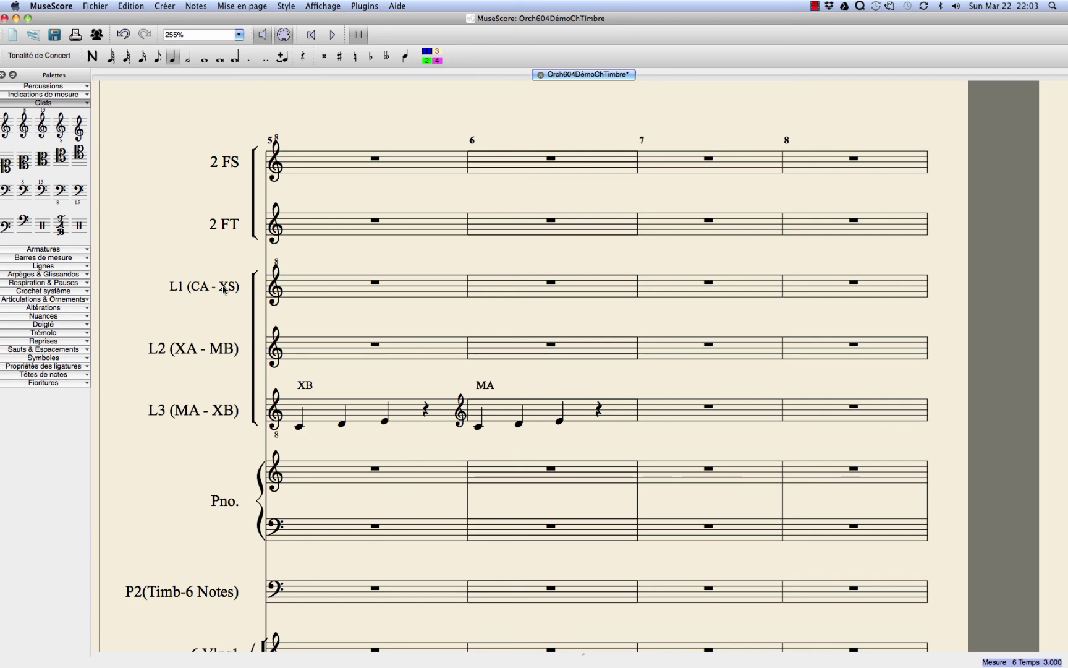
{"action": "scroll", "coordinate": [470, 448], "scroll_direction": "left", "scroll_amount": 10}
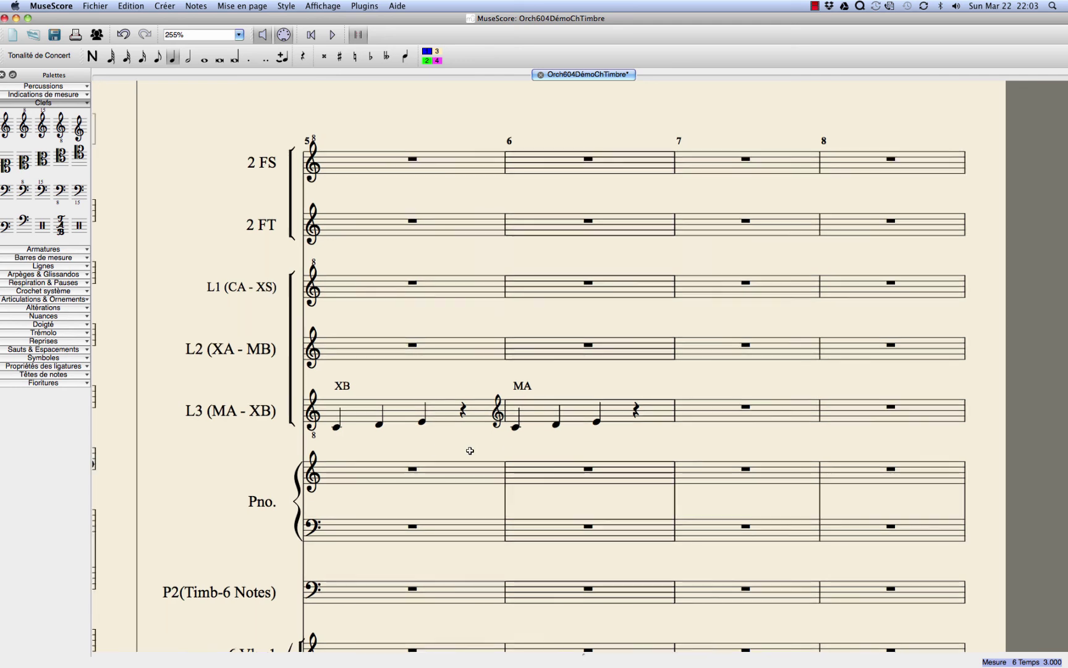
{"action": "scroll", "coordinate": [697, 405], "scroll_direction": "left", "scroll_amount": 4}
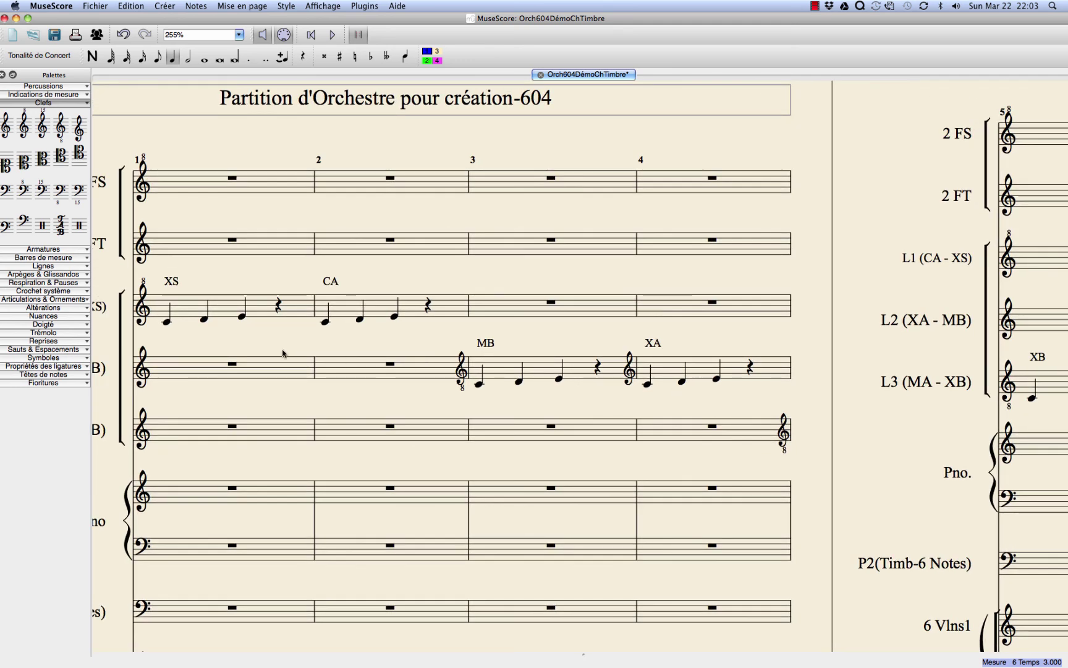
{"action": "left_click", "coordinate": [168, 323]}
{"action": "key", "text": "space"}
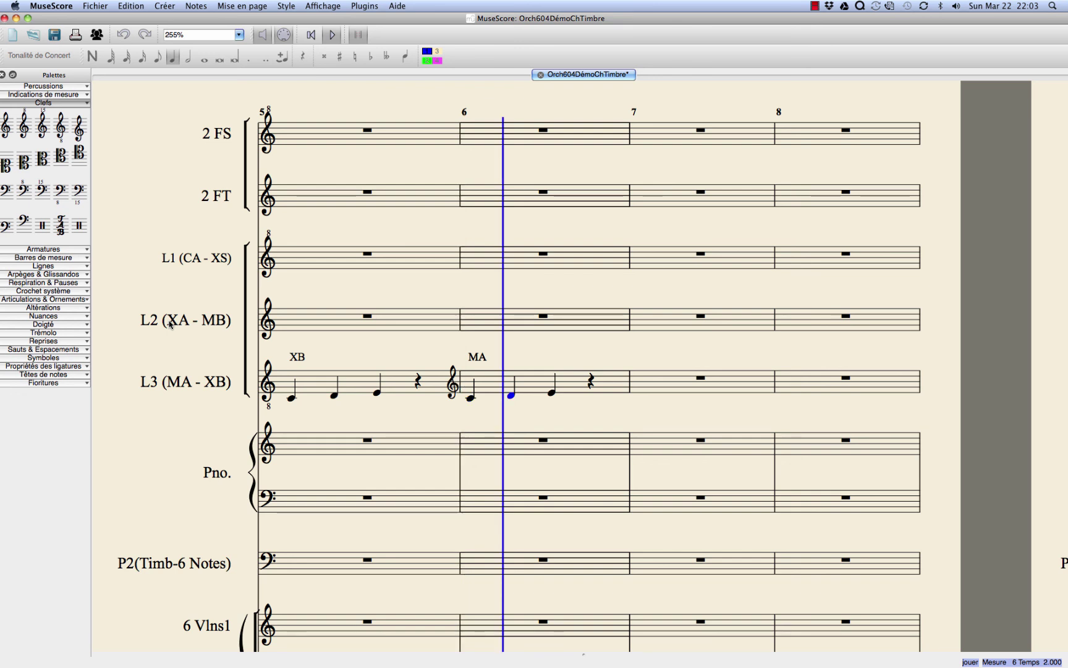
{"action": "key", "text": "space"}
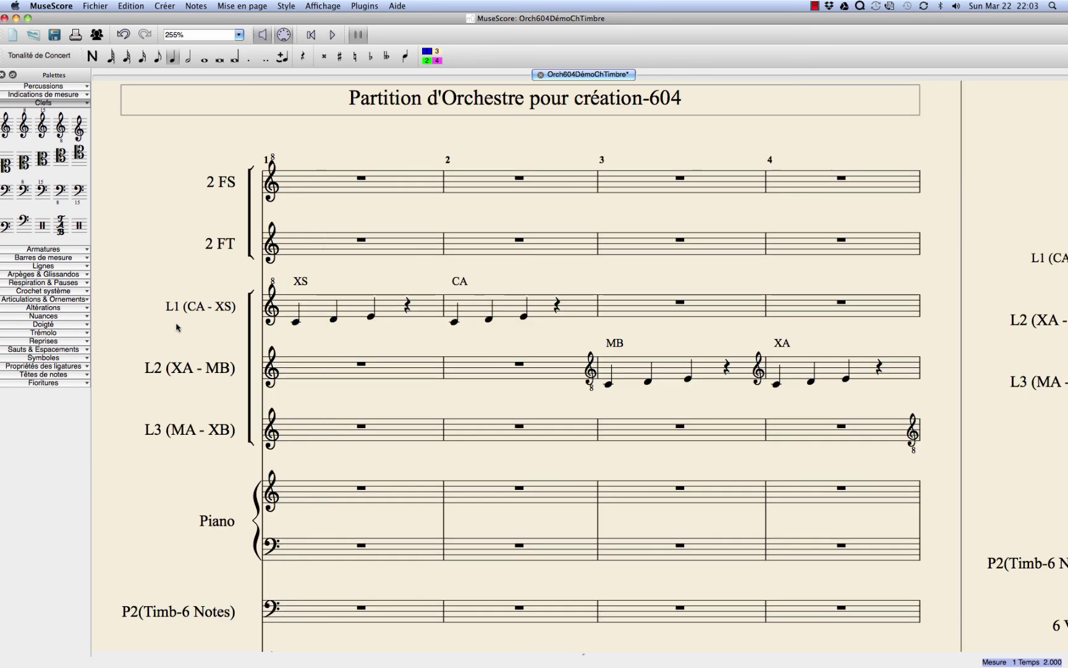